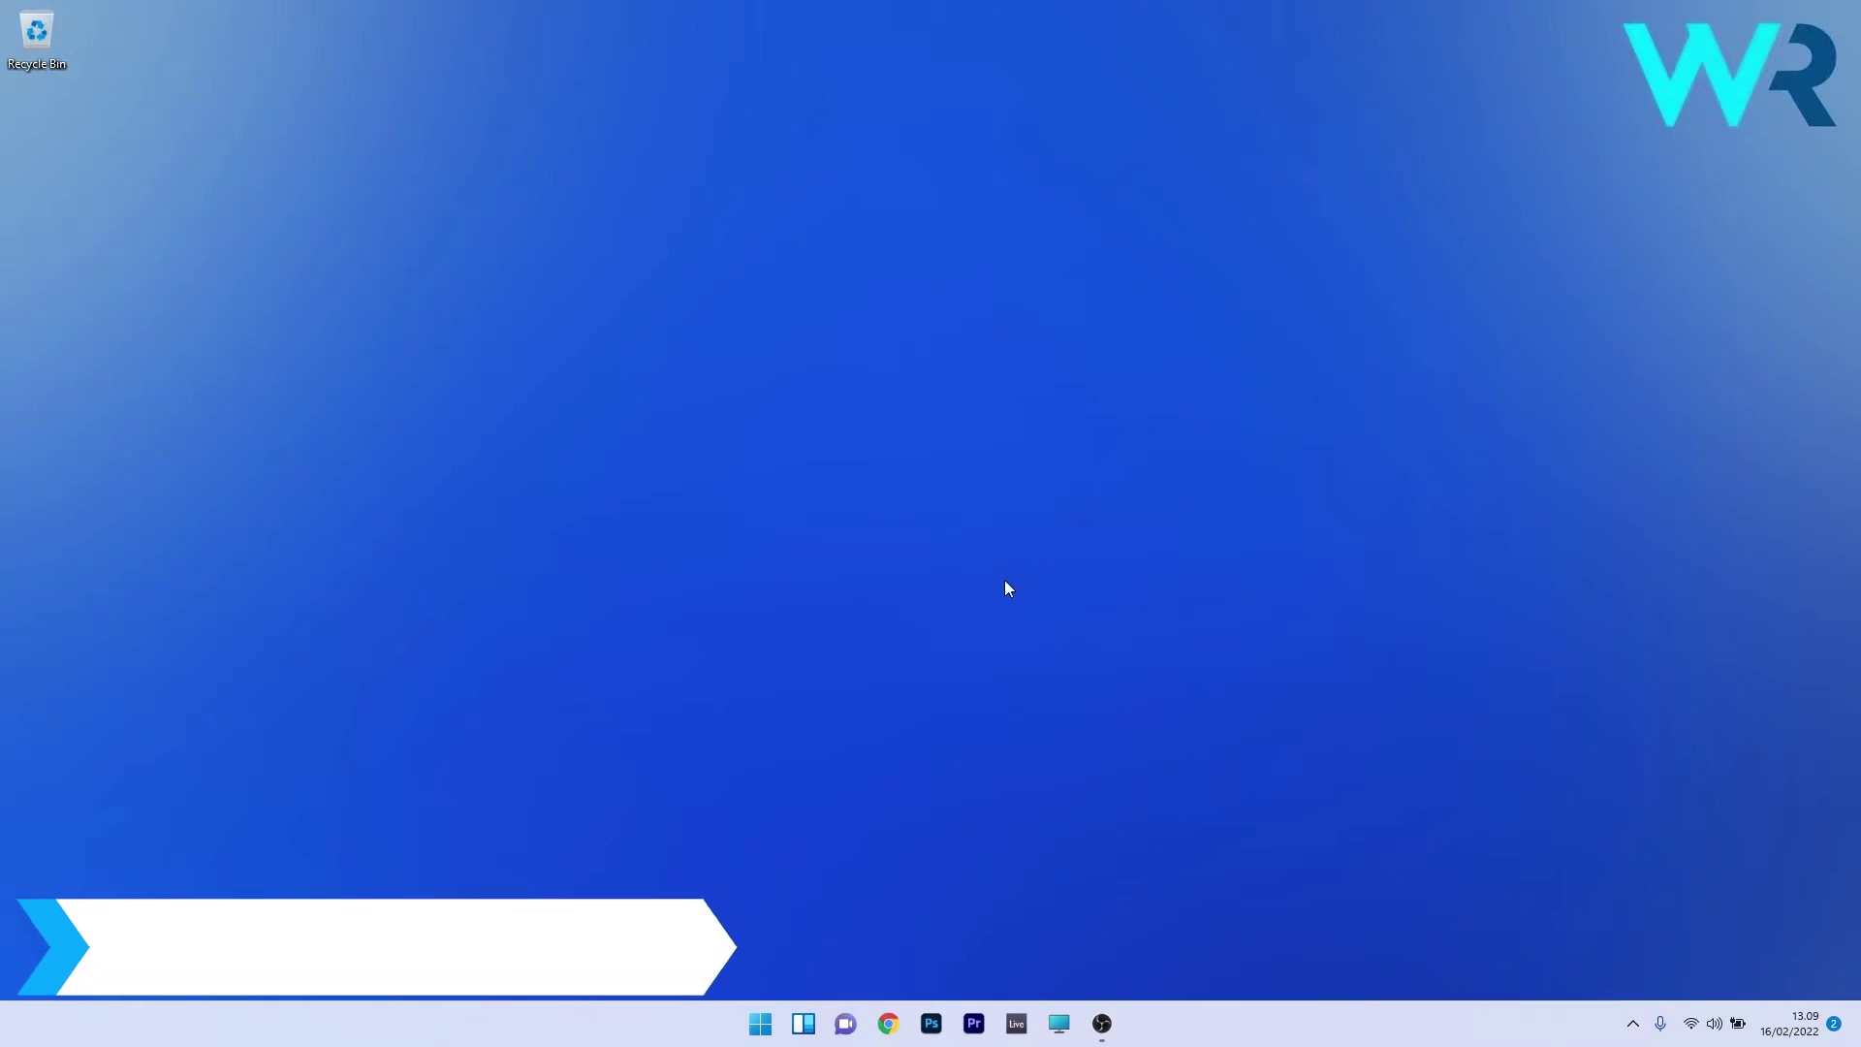
# - From System > Troubleshoot > Other troubleshooters, run the Windows Update troubleshooter, then cancel it
pyautogui.click(760, 1023)
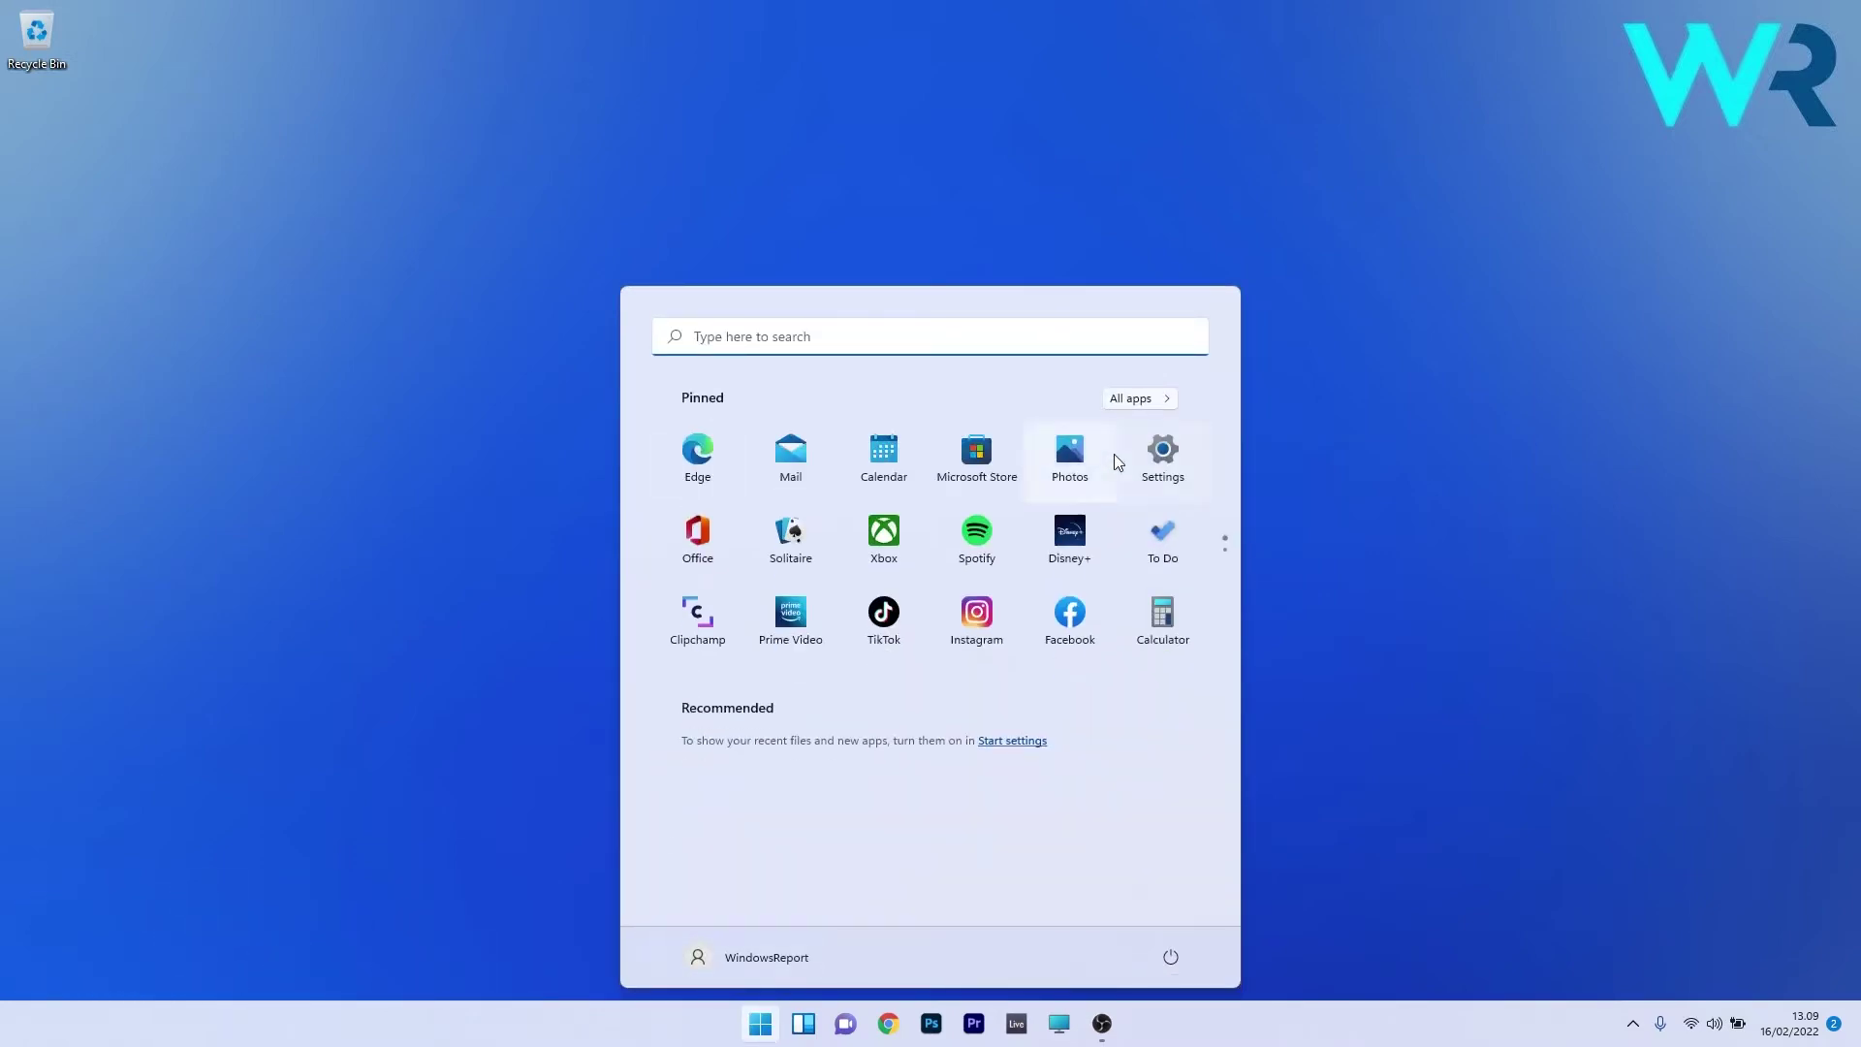
pyautogui.click(1163, 454)
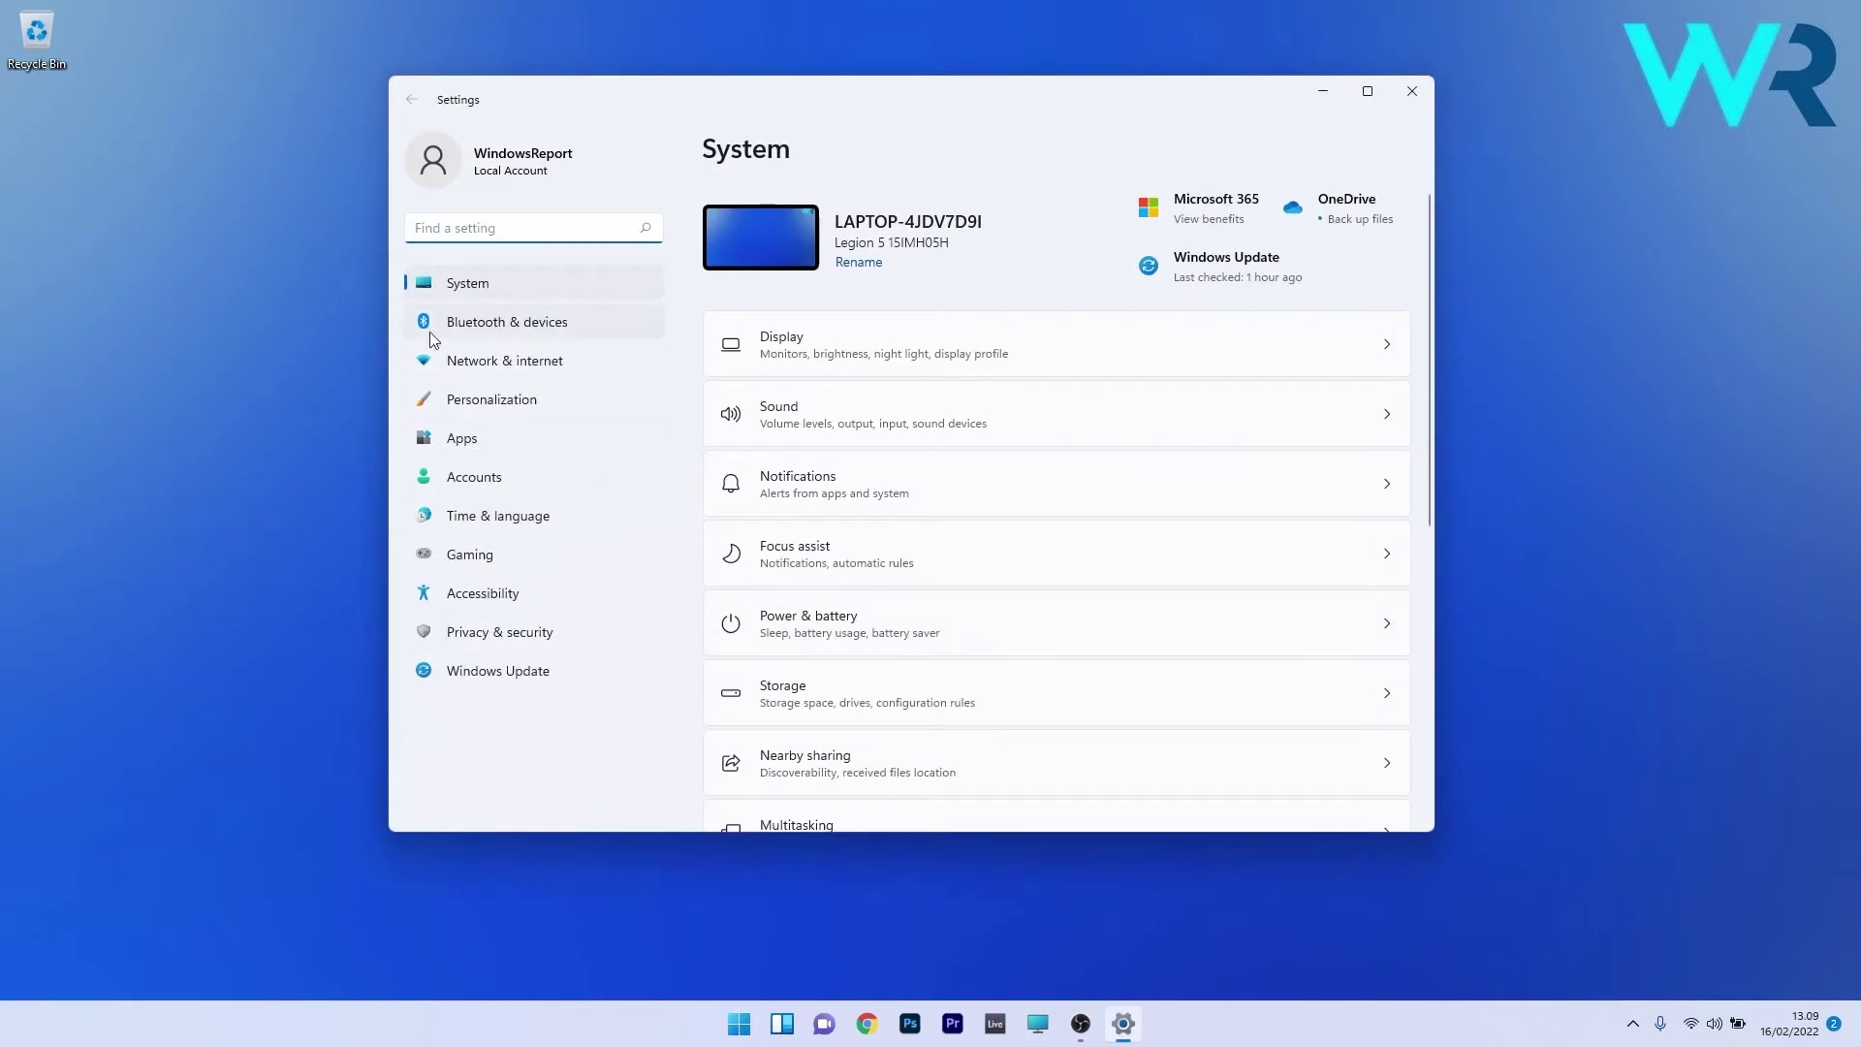
pyautogui.click(475, 290)
pyautogui.scroll(-5, 1032, 507)
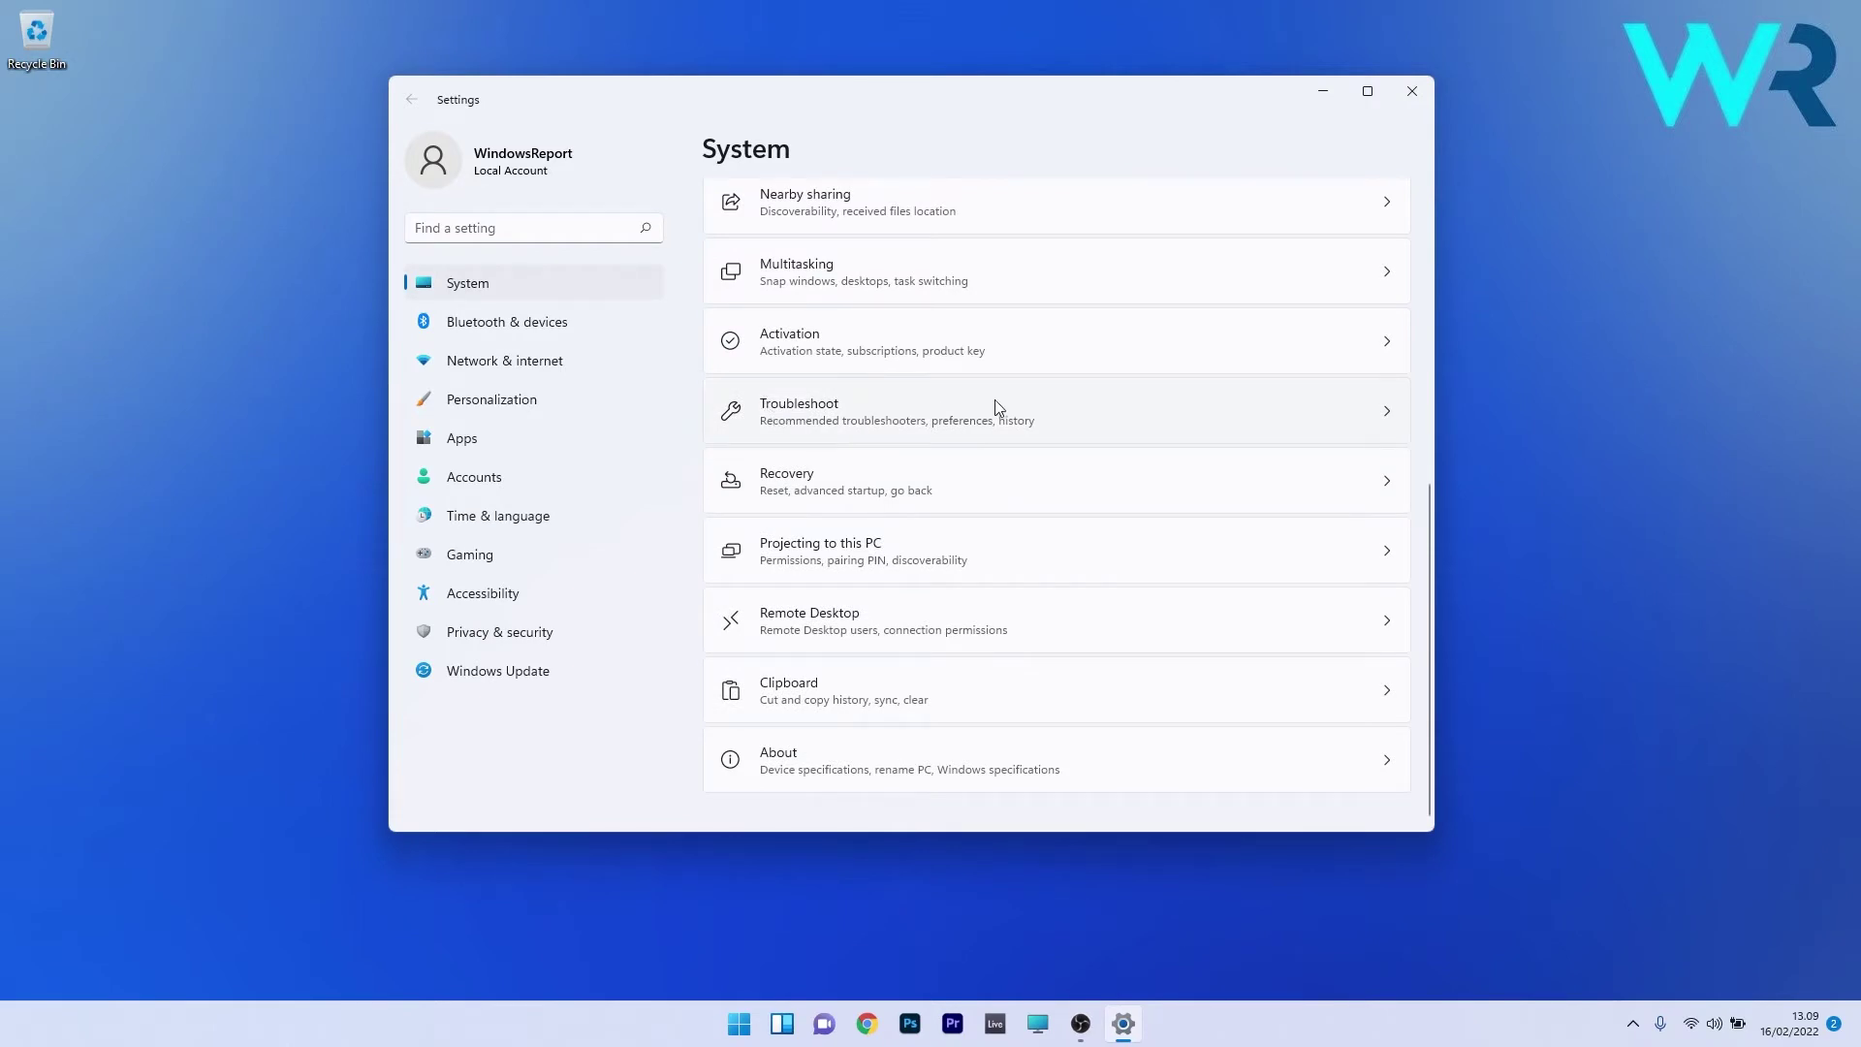
pyautogui.click(1051, 421)
pyautogui.click(953, 386)
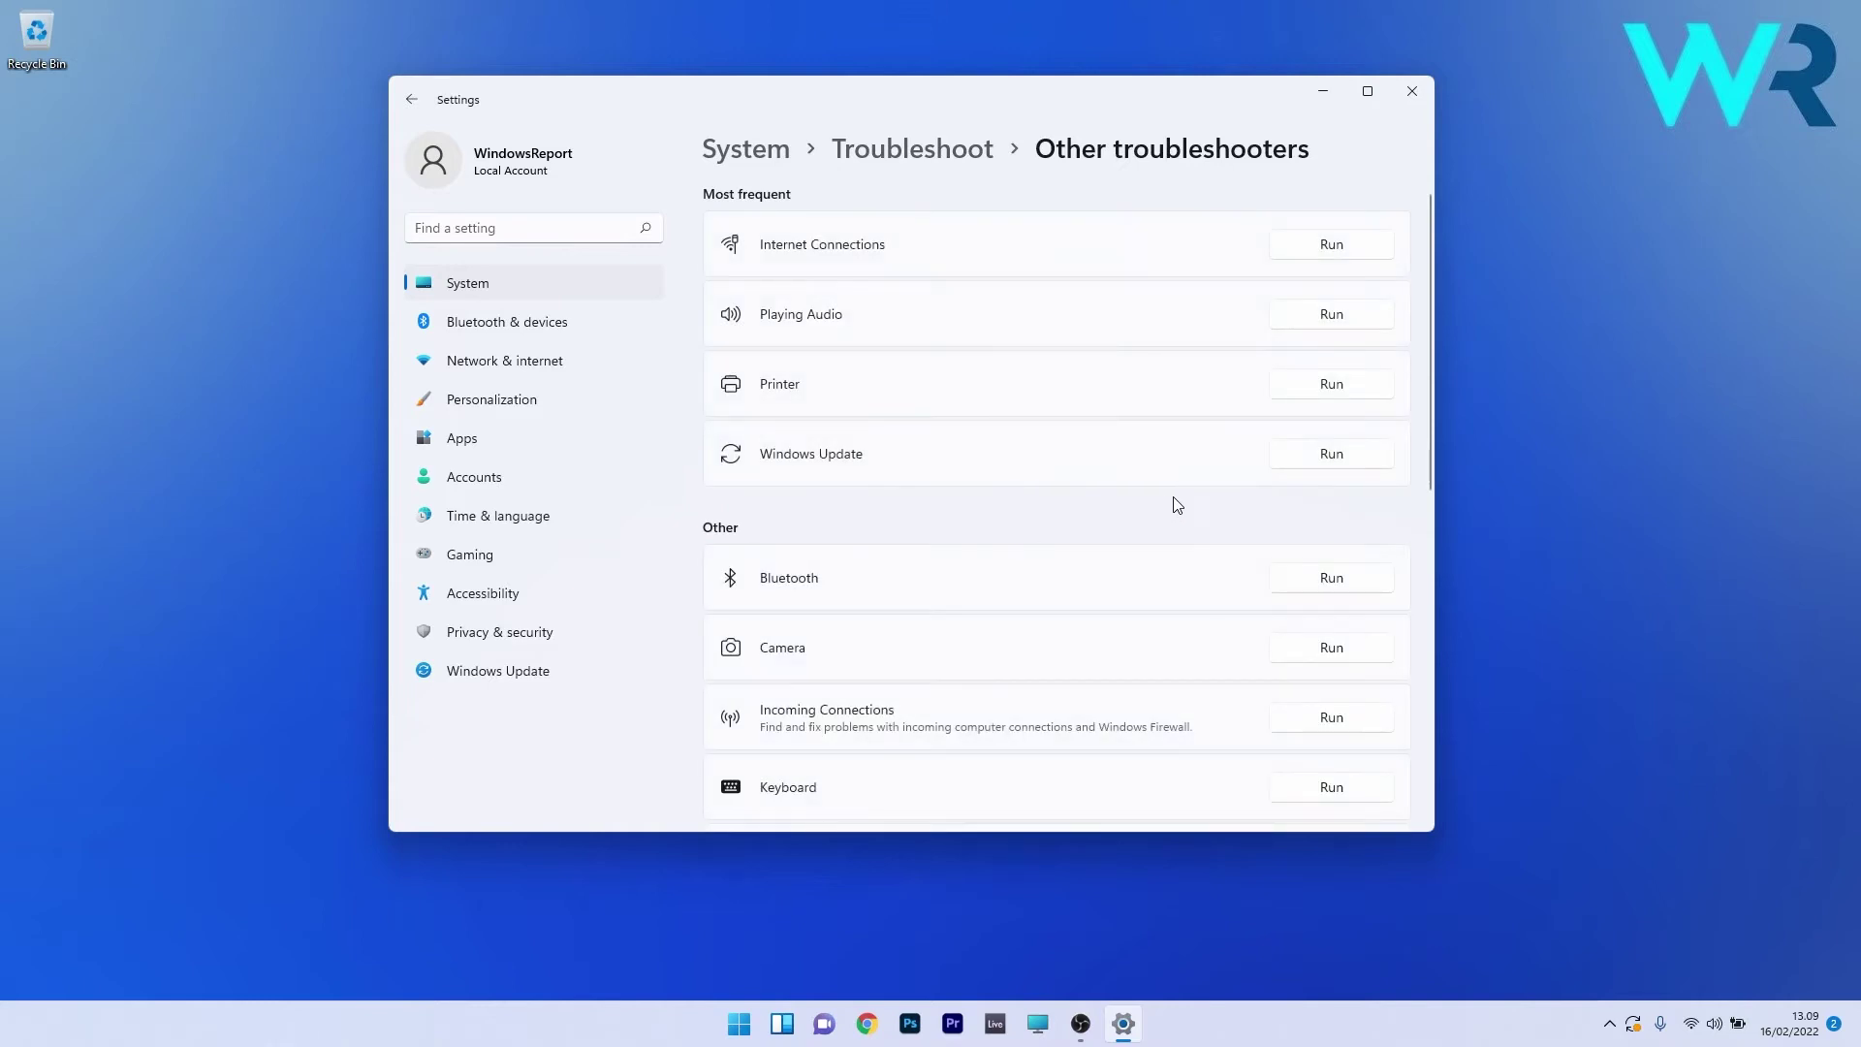
pyautogui.click(1332, 455)
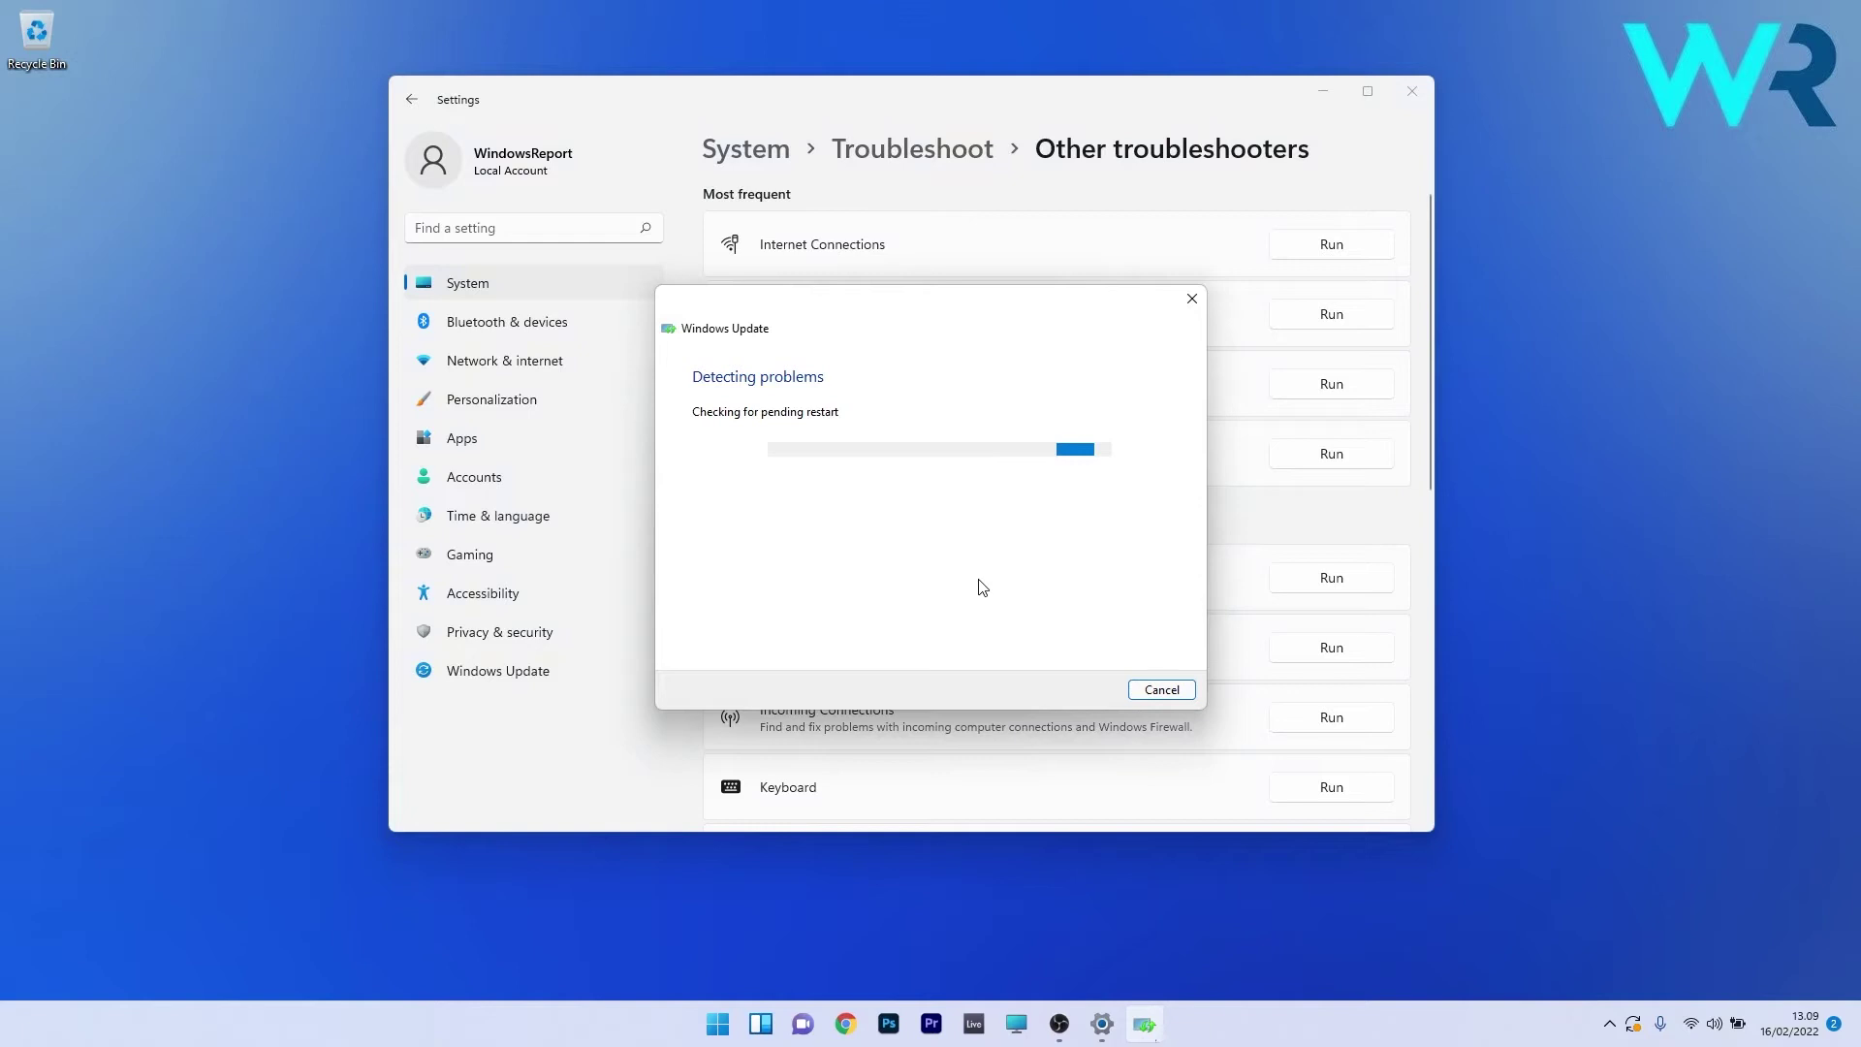
pyautogui.click(1147, 694)
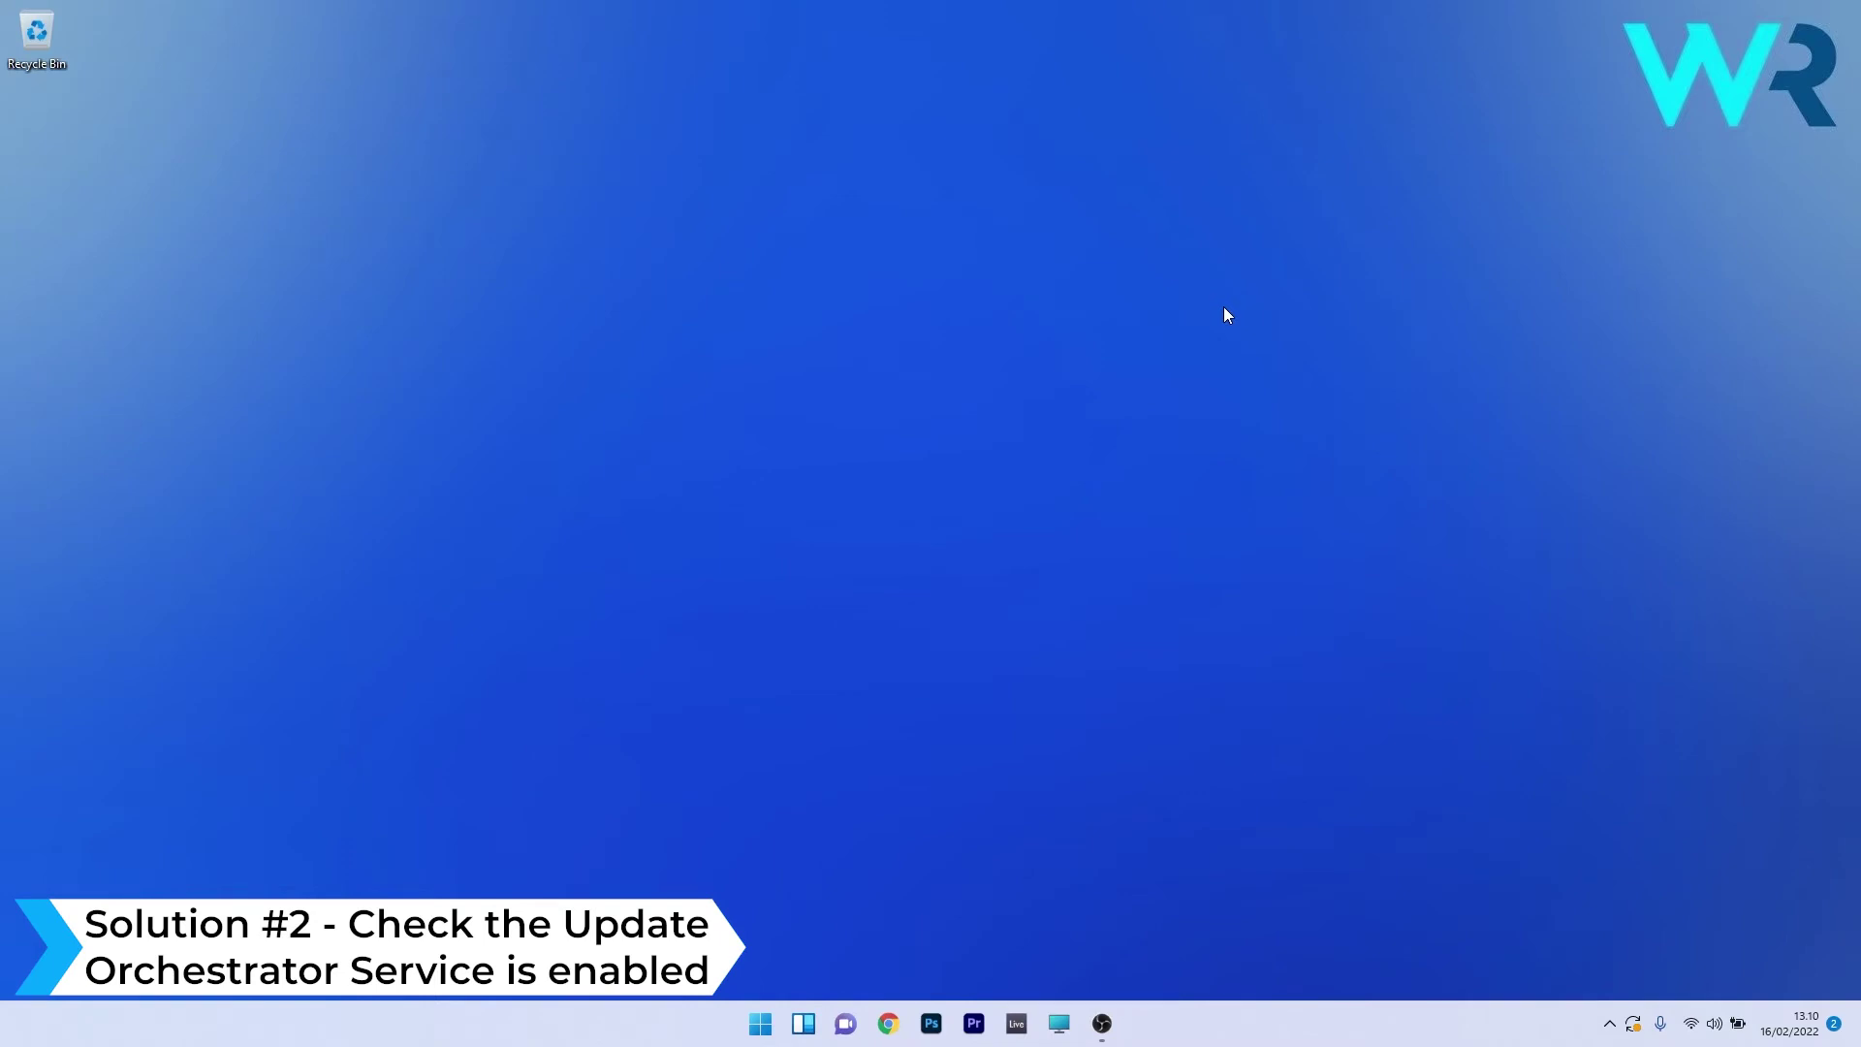
# - Open Services from a Start search and select Update Orchestrator Service in the list
pyautogui.click(760, 1029)
pyautogui.write('services')
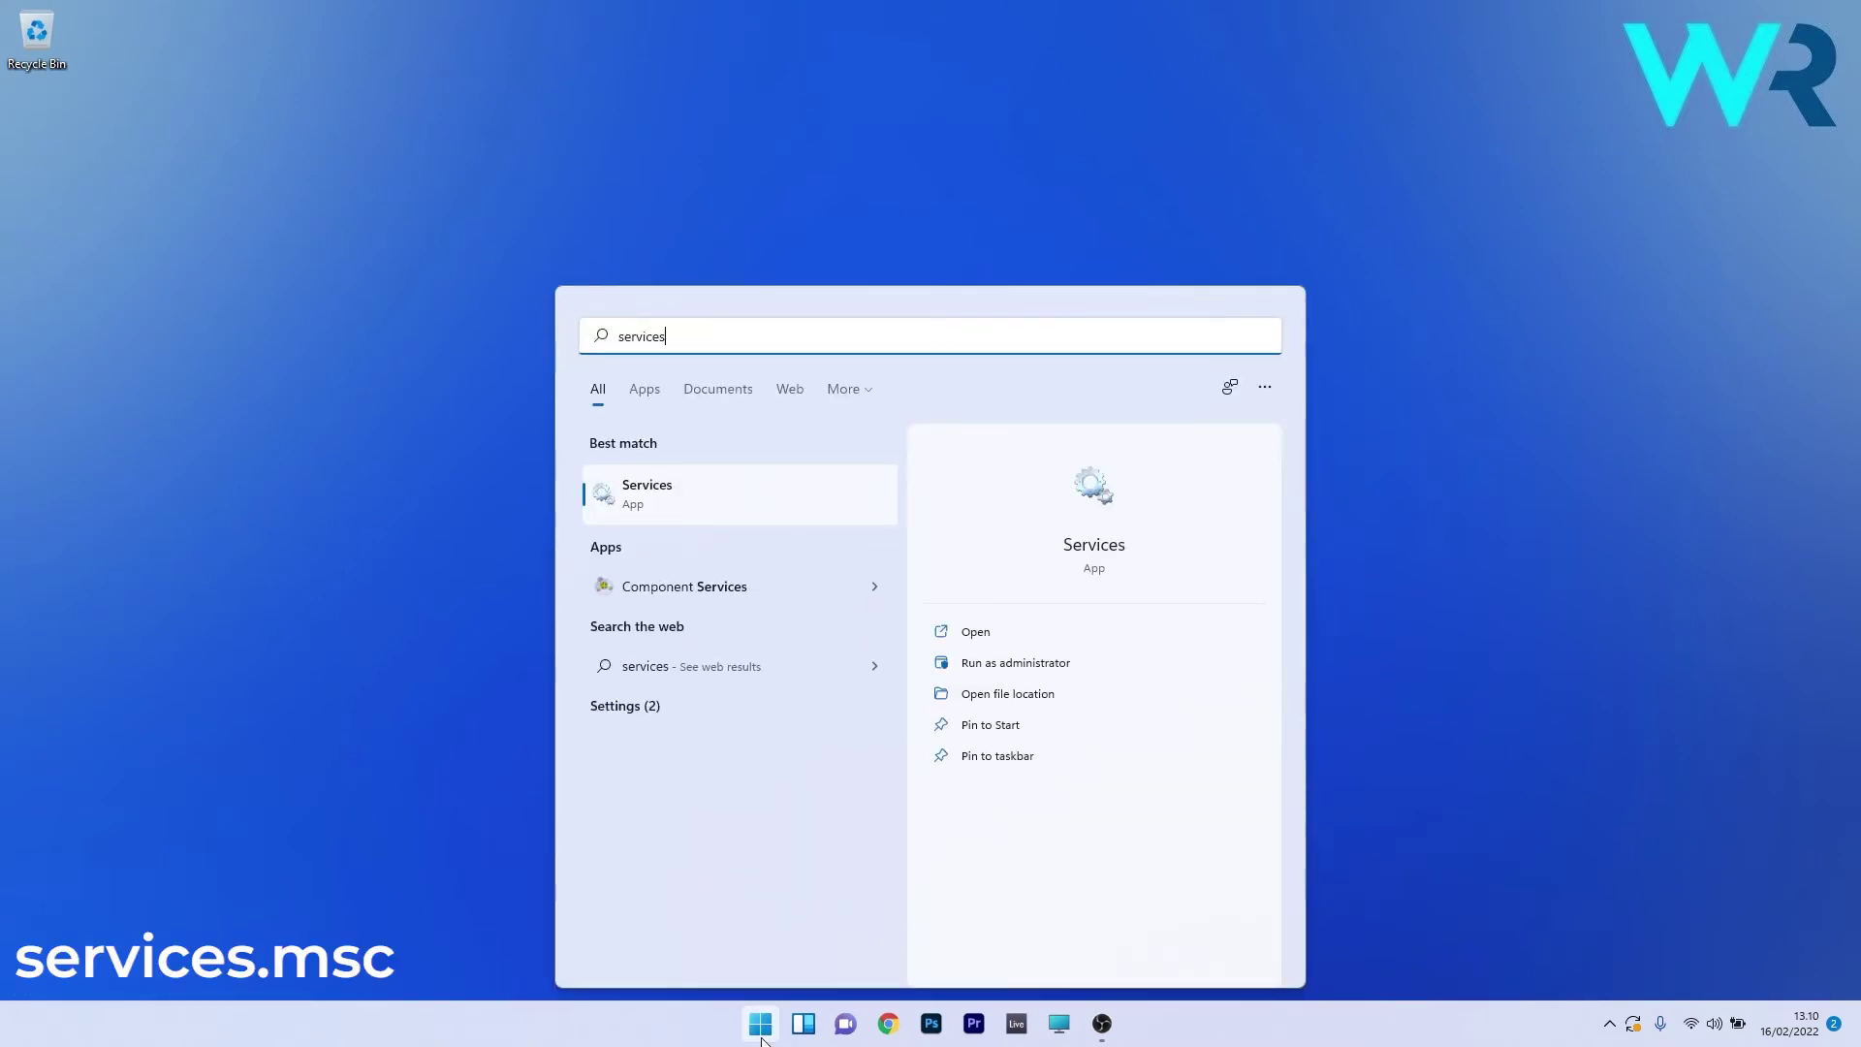
pyautogui.click(686, 501)
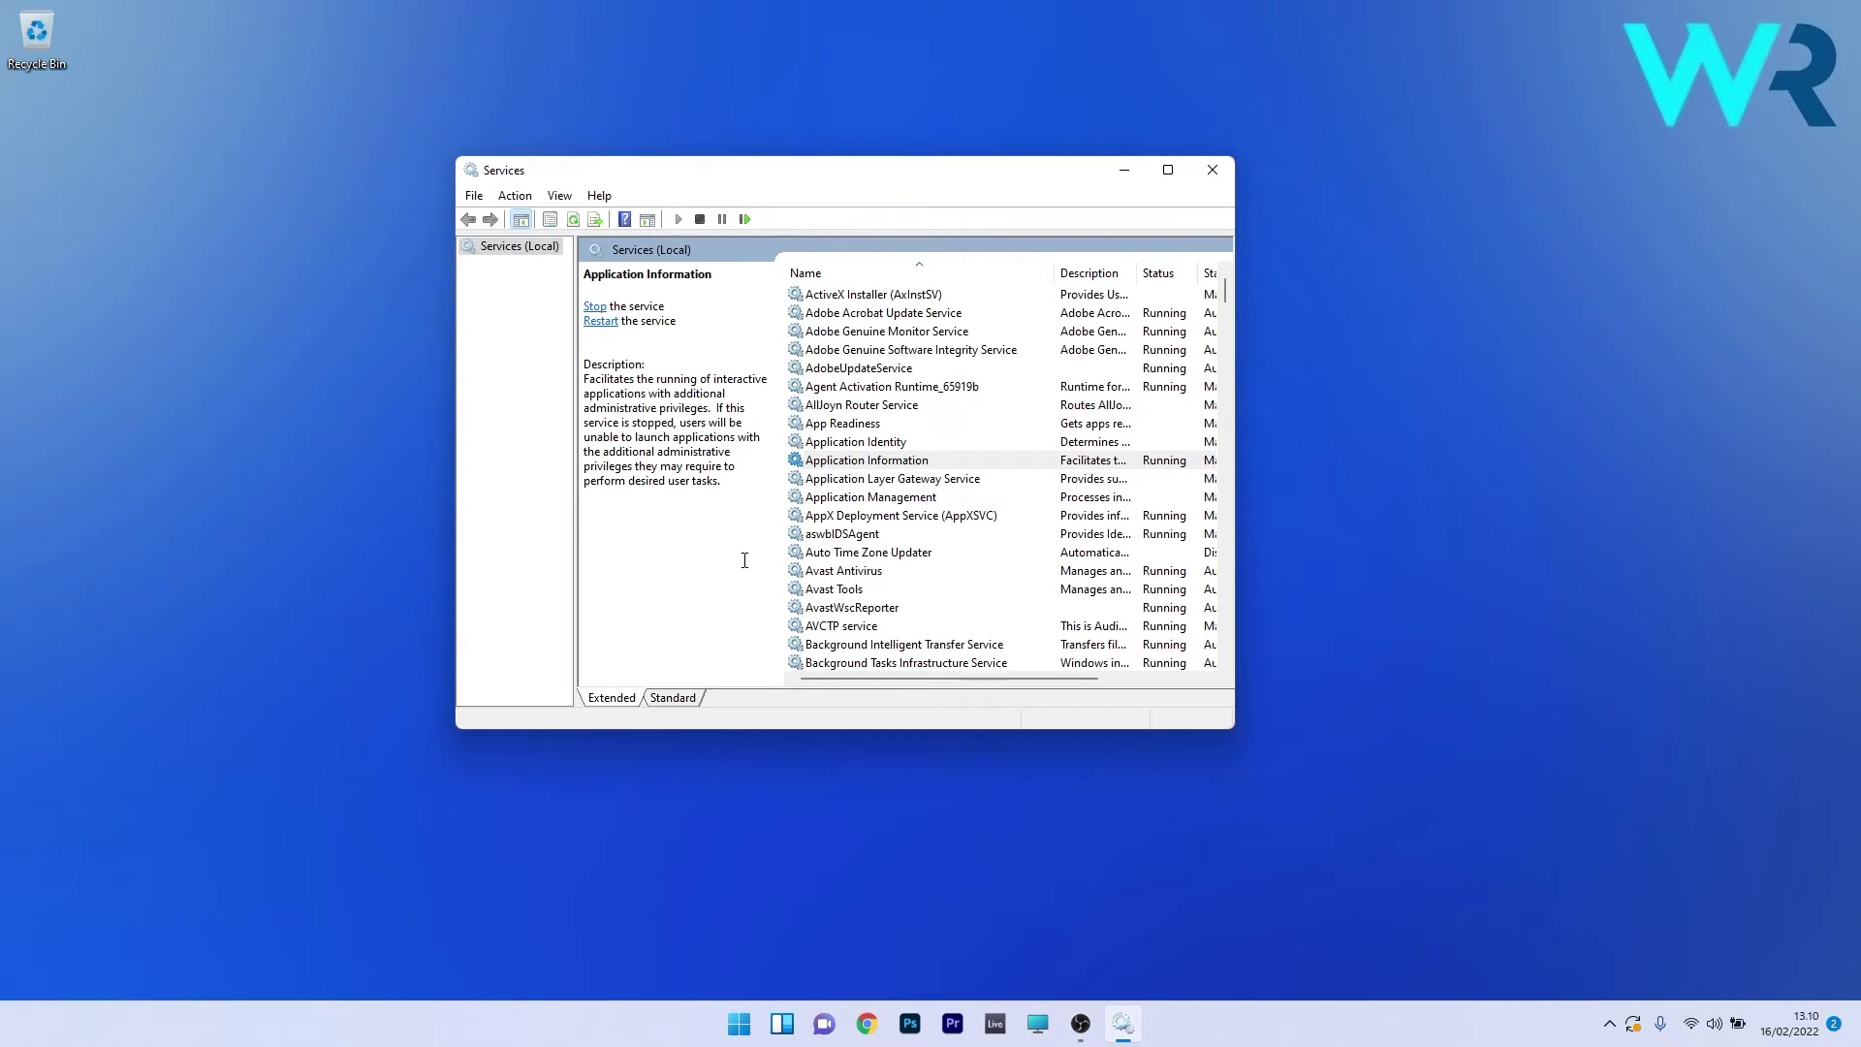
pyautogui.click(836, 408)
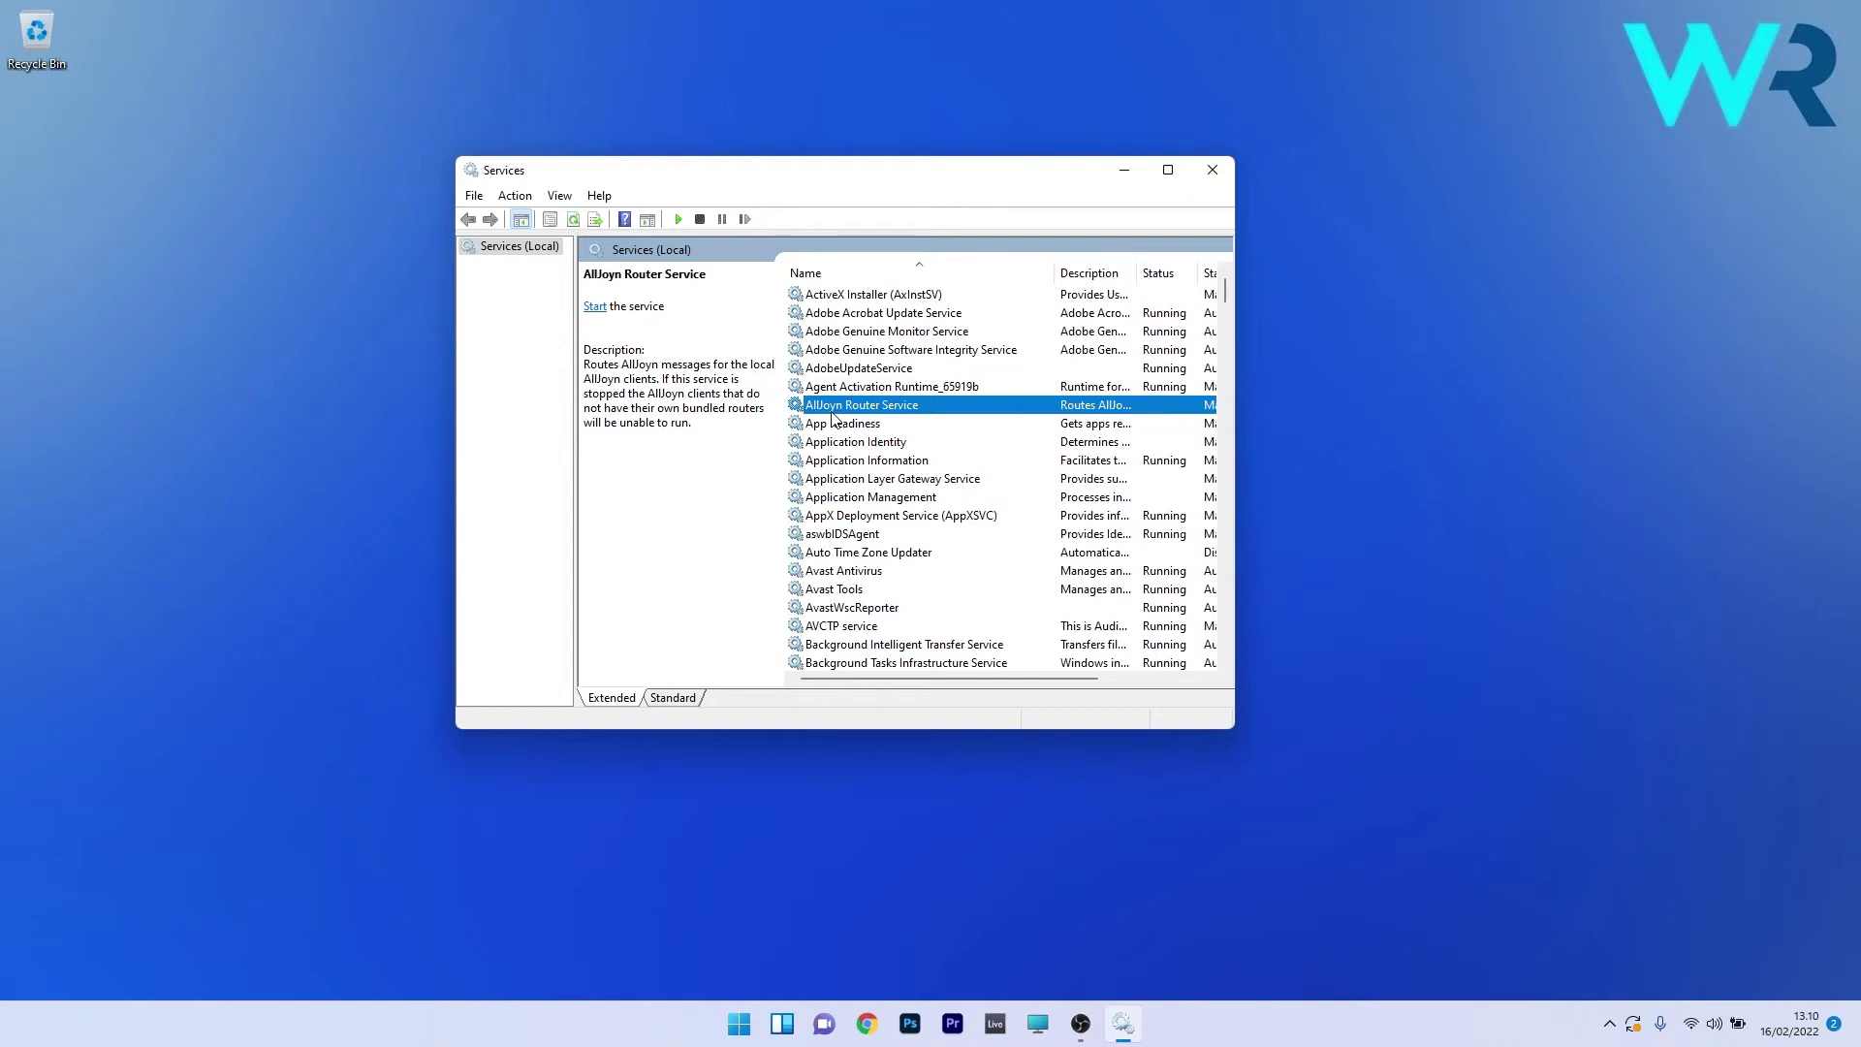
pyautogui.press('u')
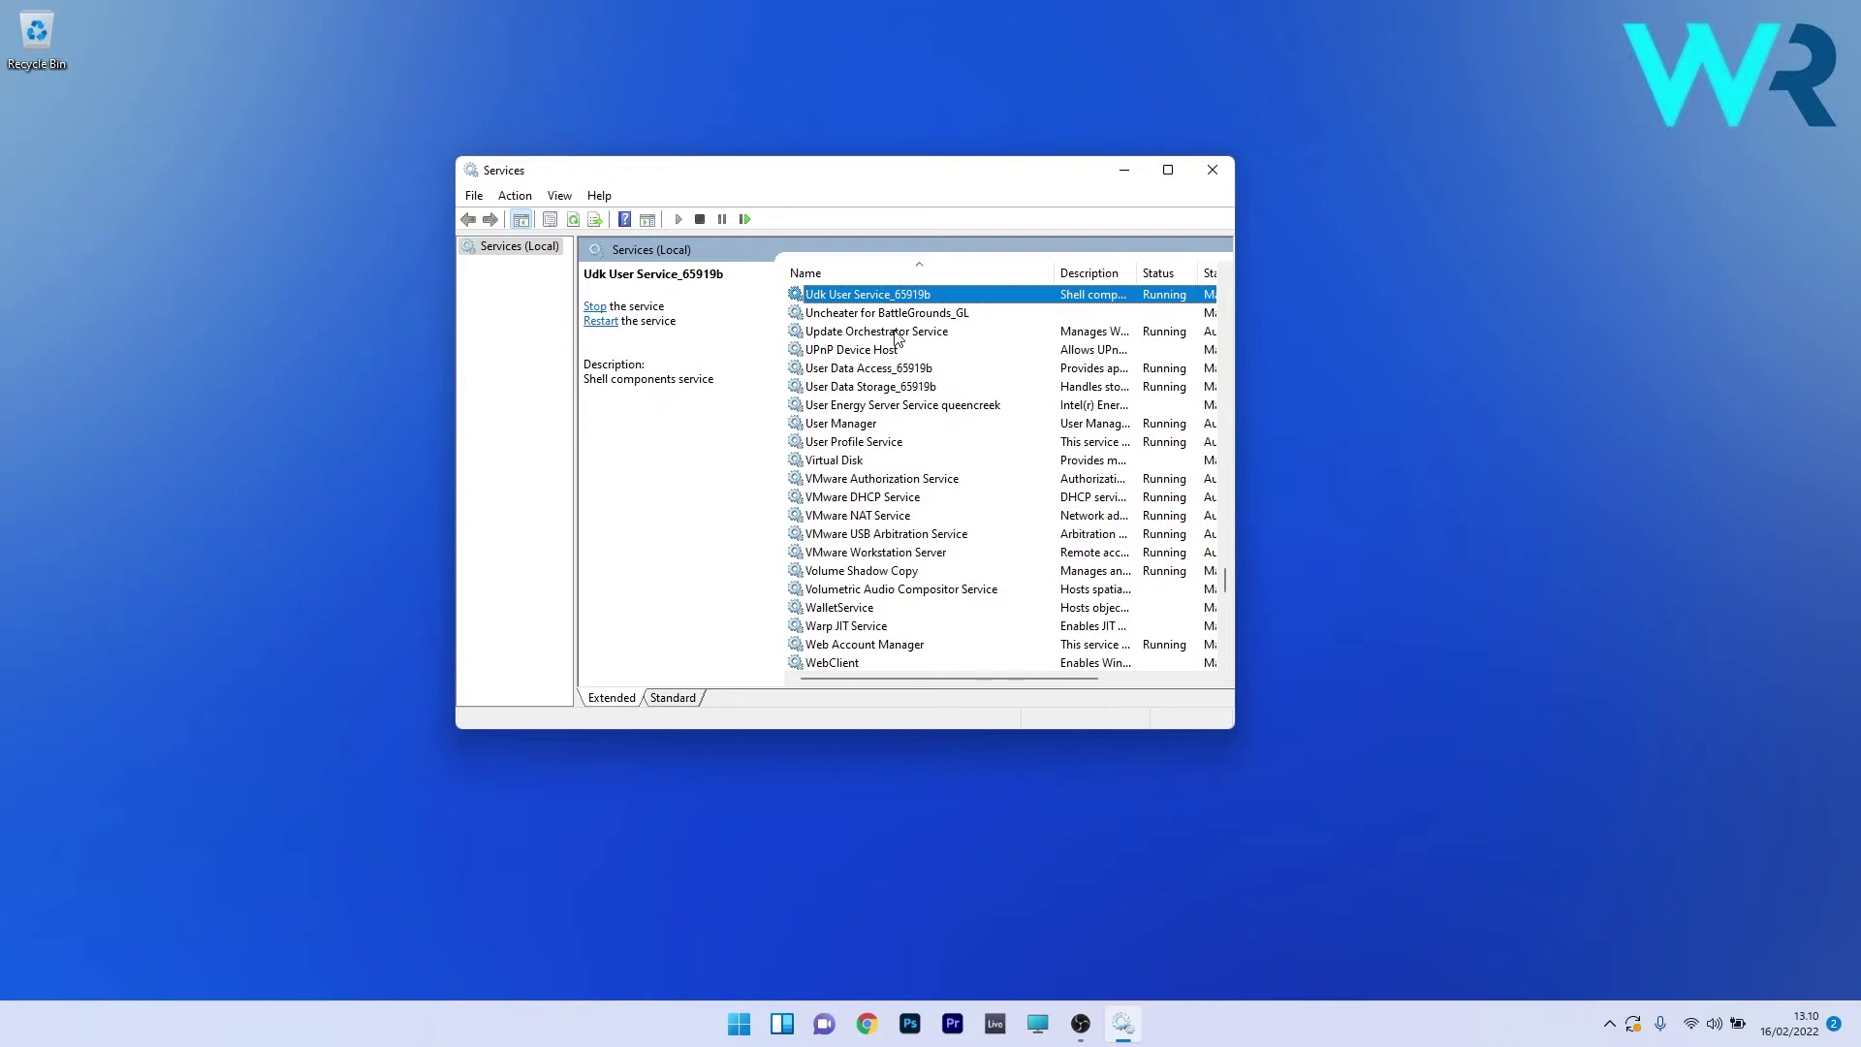
pyautogui.click(945, 335)
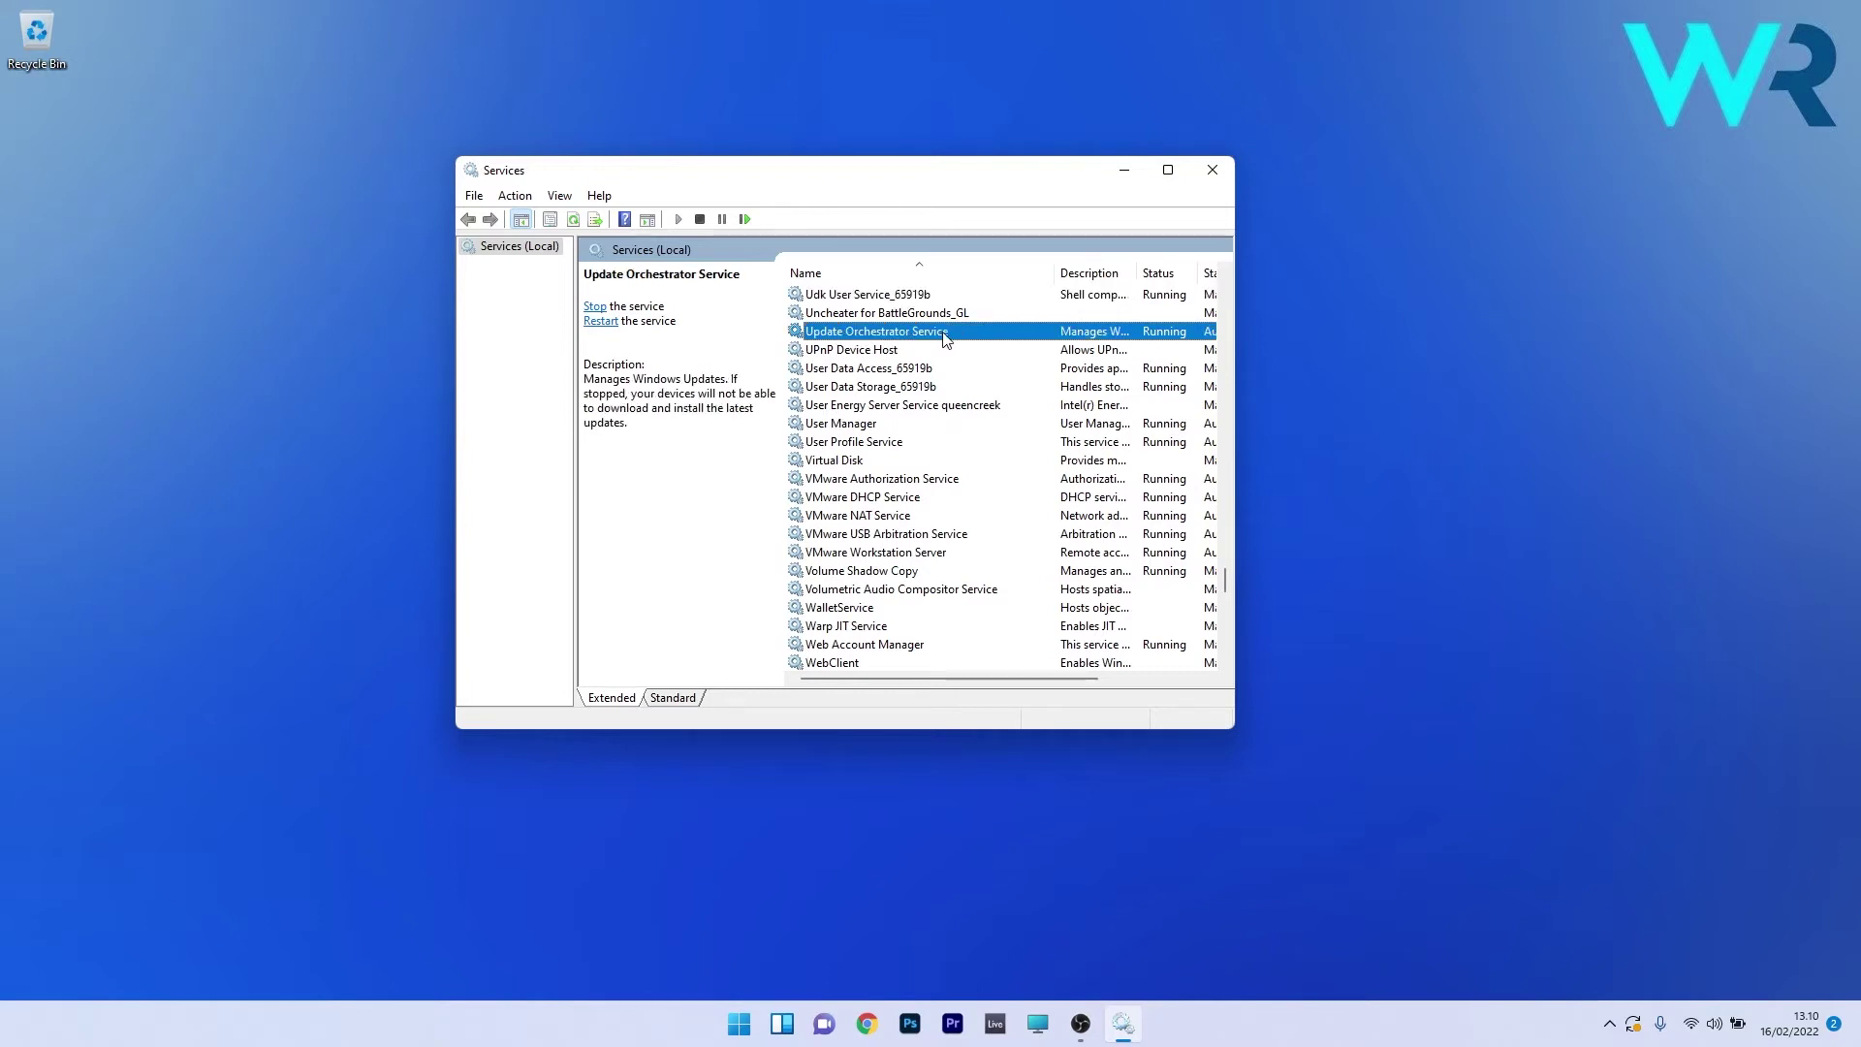
# - Change Update Orchestrator Service's startup type to Automatic, confirm with OK, and close Services
pyautogui.doubleClick(945, 335)
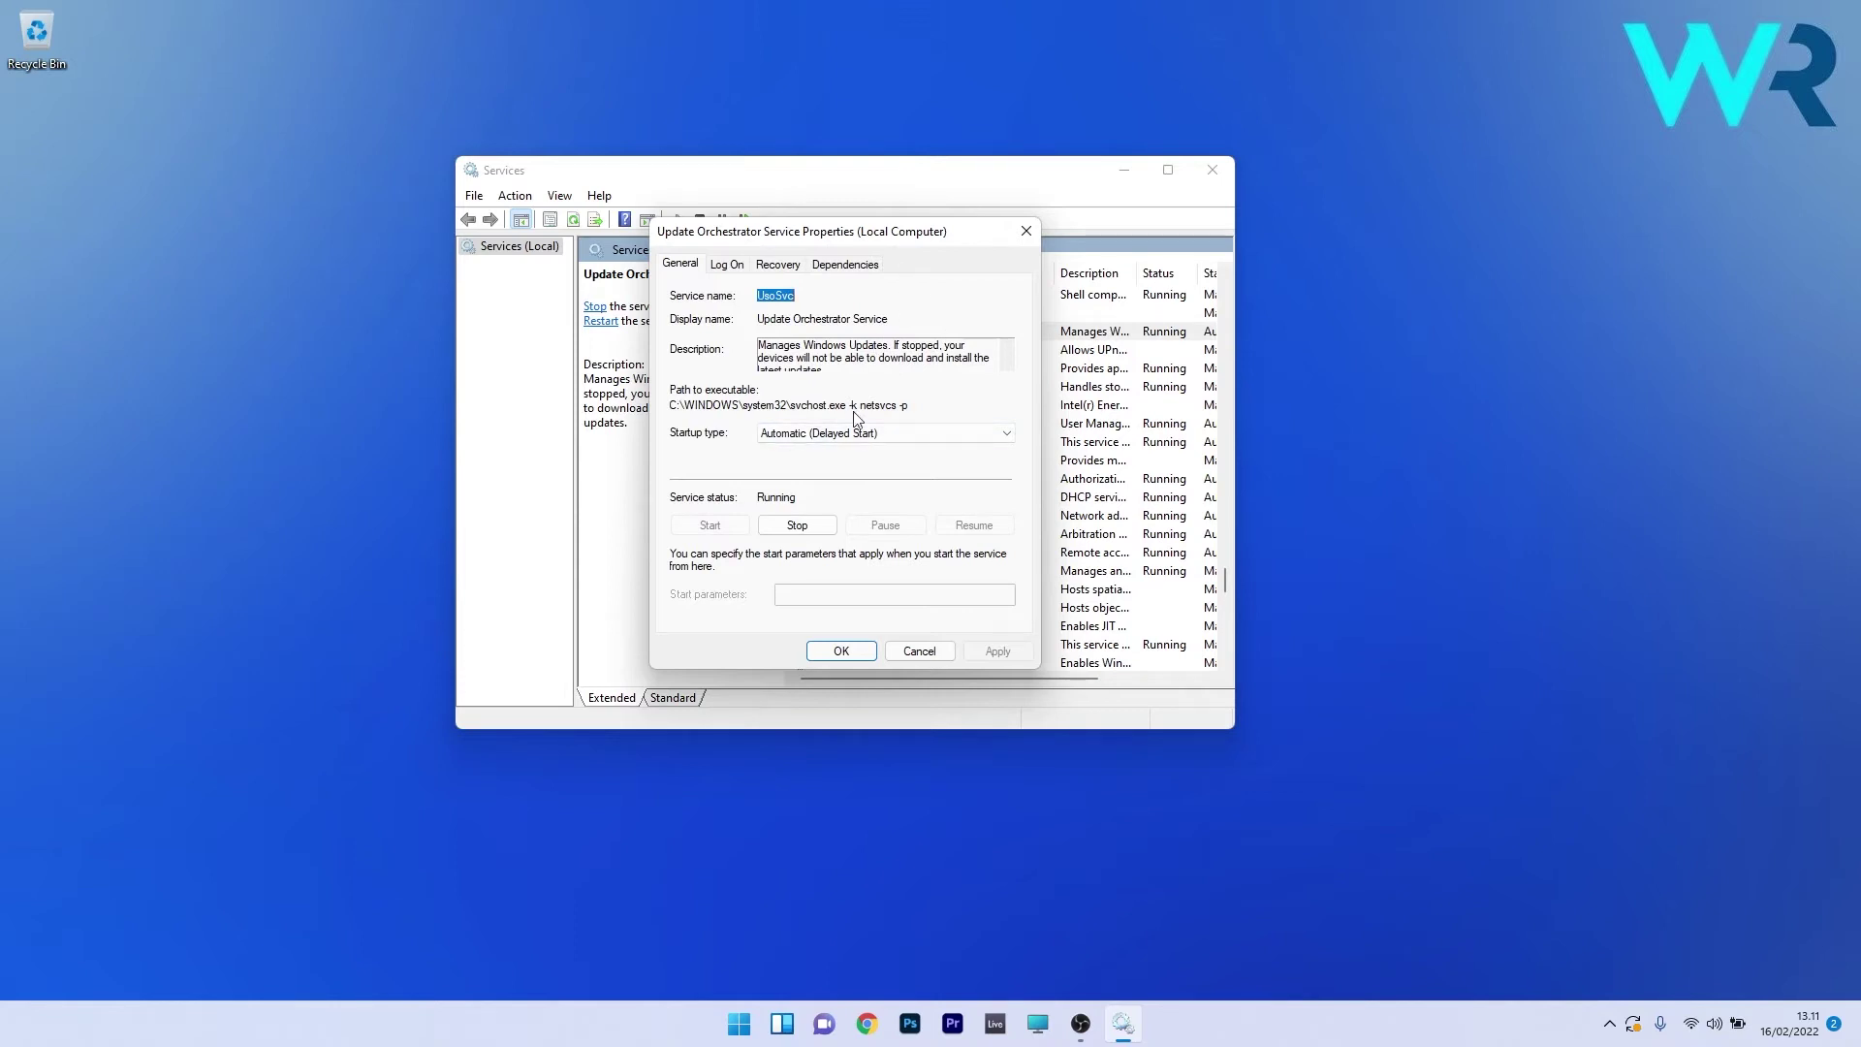
pyautogui.click(917, 432)
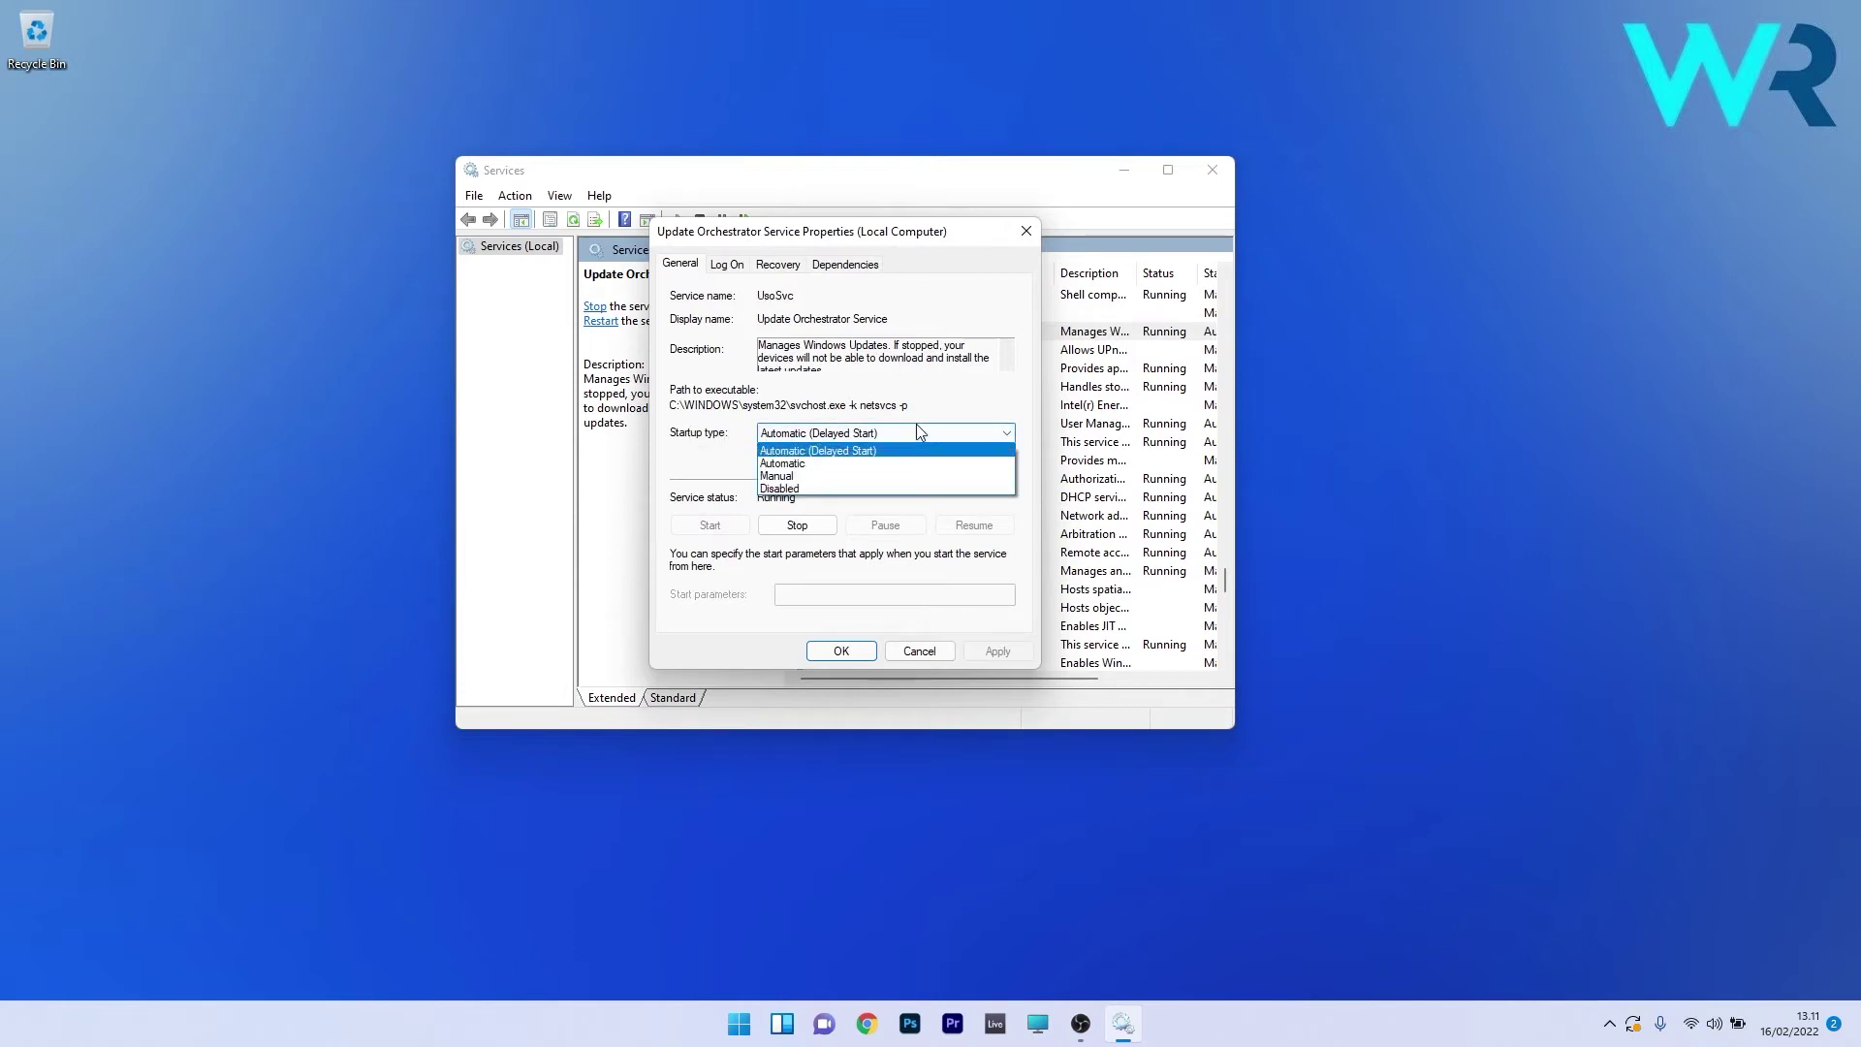
pyautogui.click(805, 463)
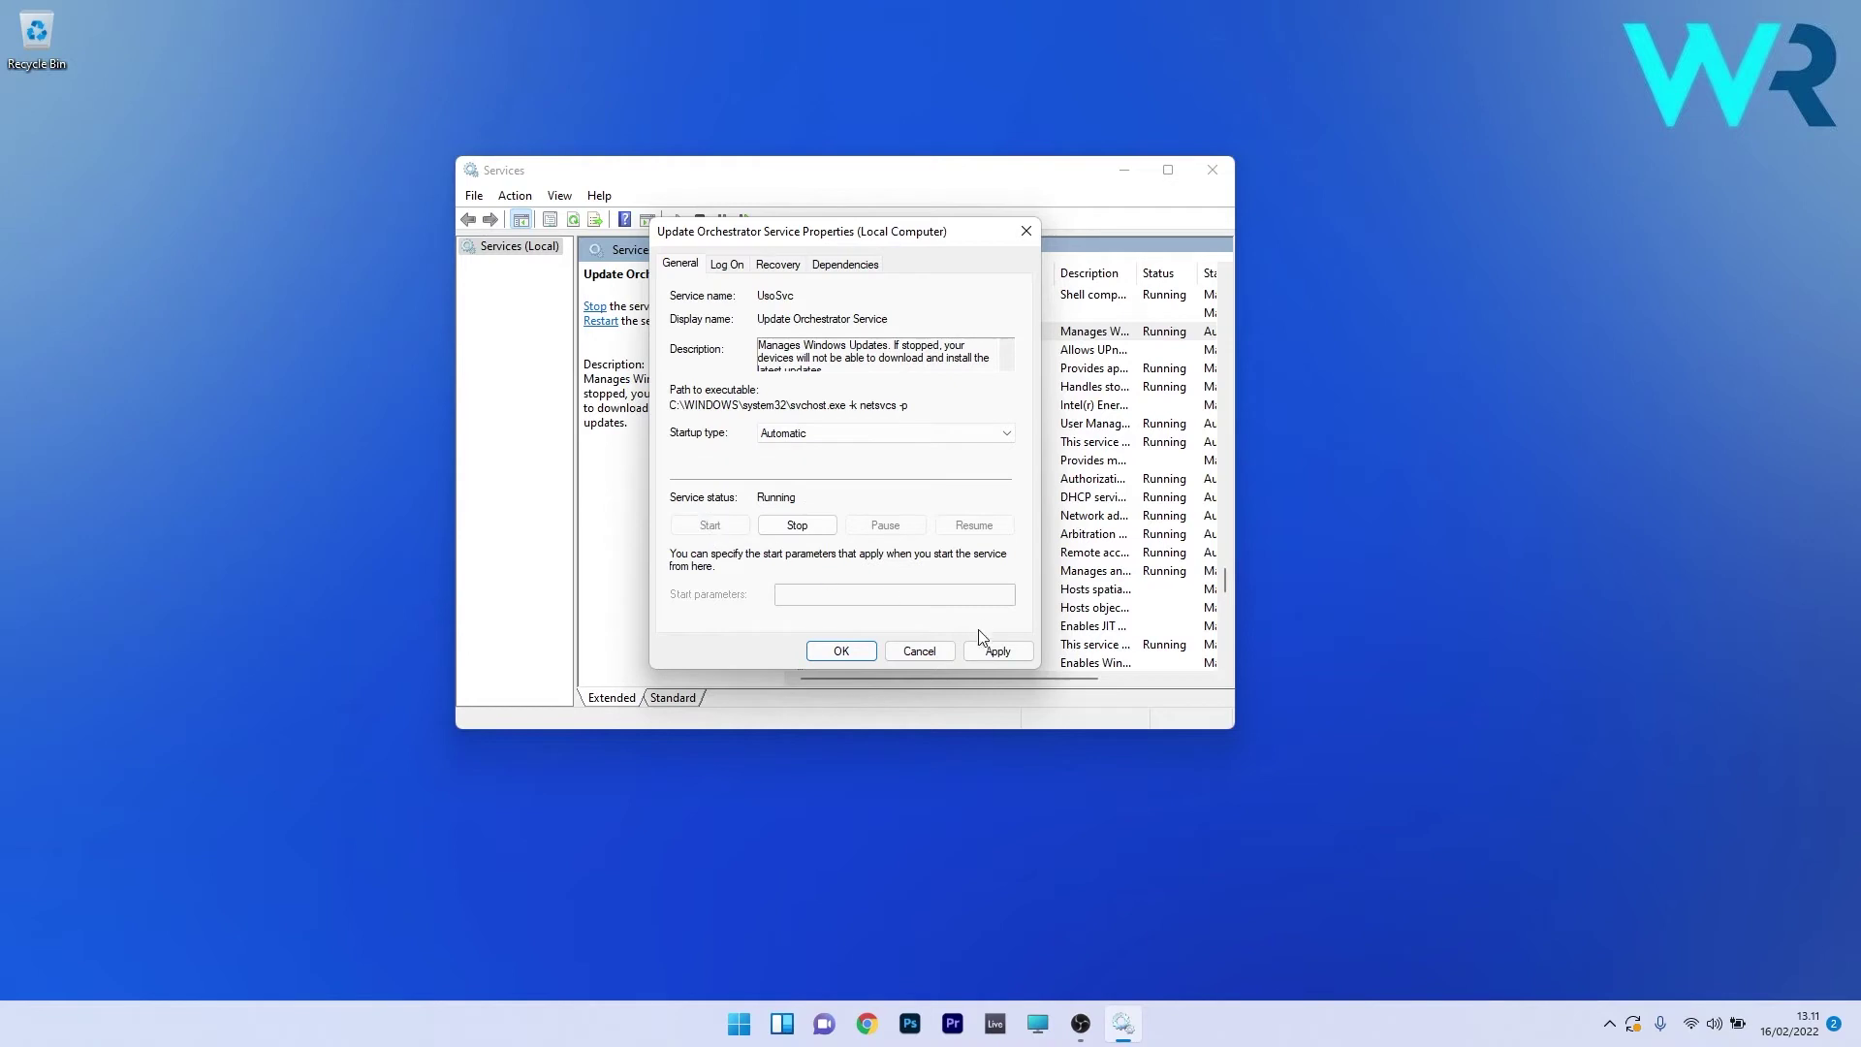
pyautogui.click(841, 651)
pyautogui.click(1224, 175)
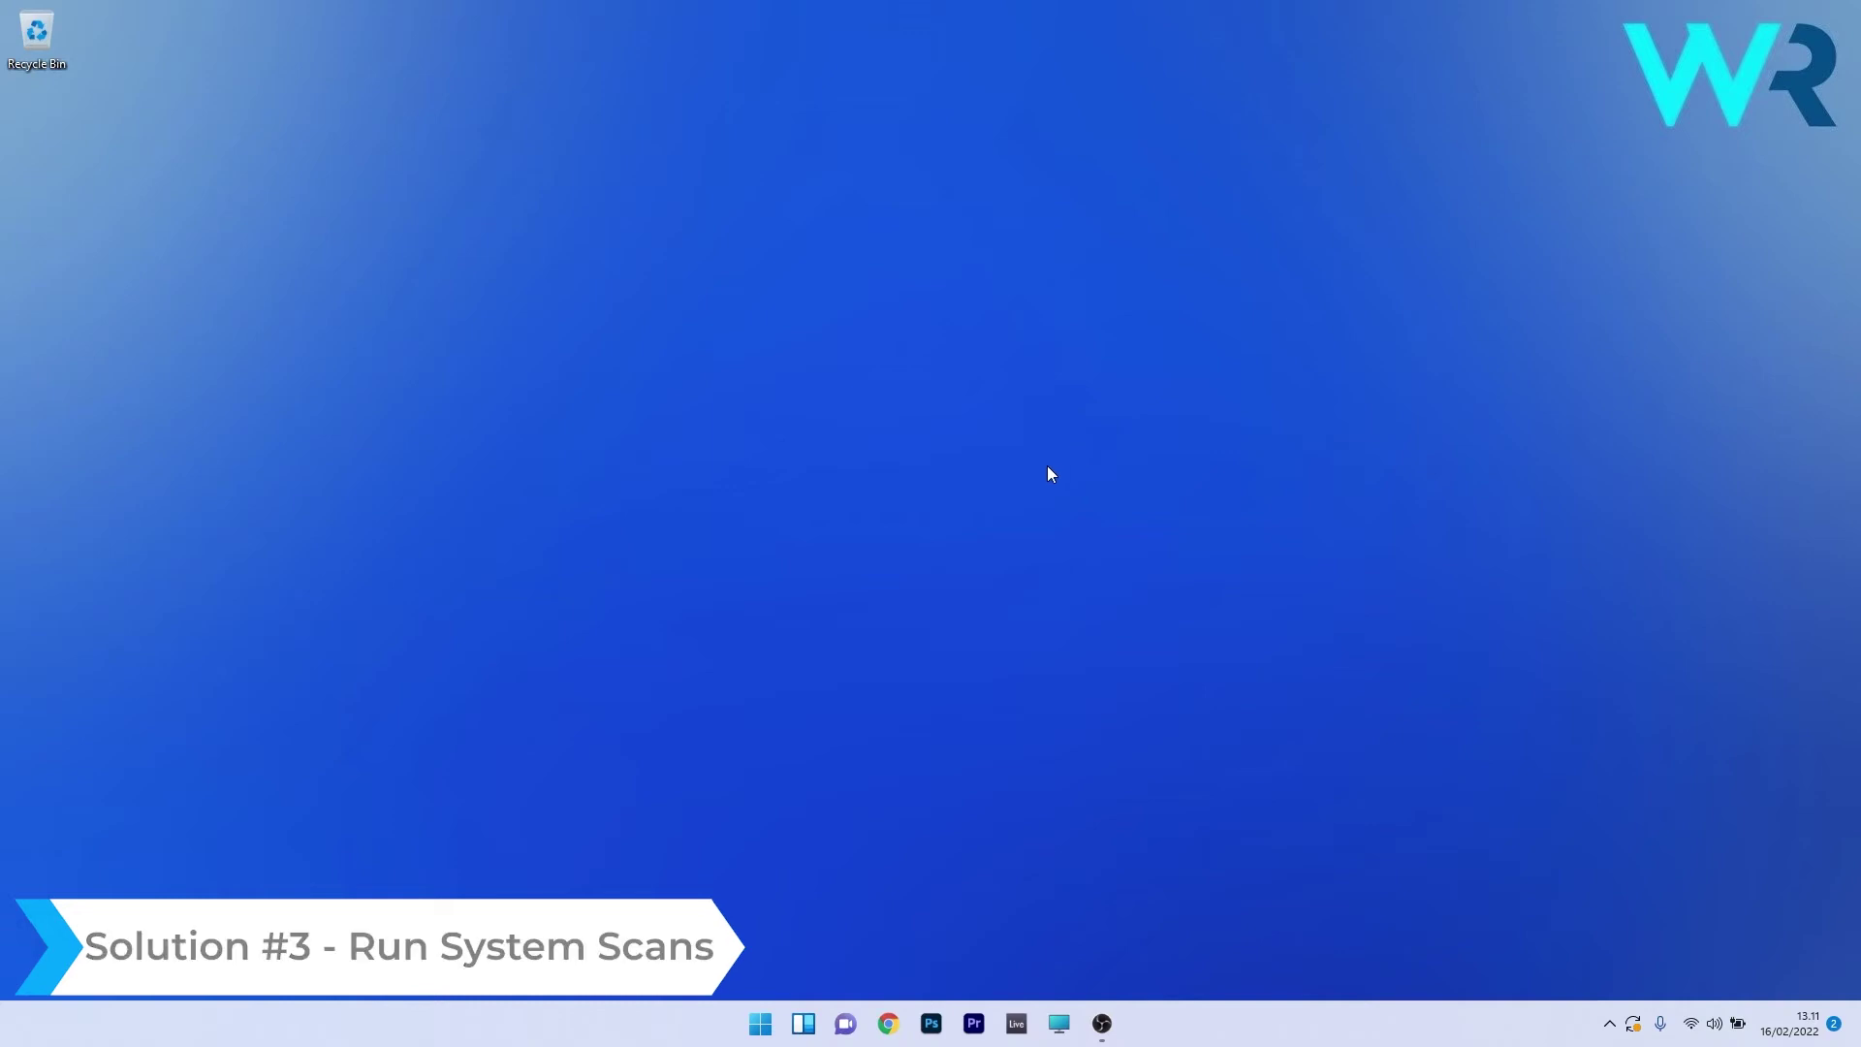
# - Run Command Prompt as administrator to schedule chkdsk /f C:, then close it
pyautogui.click(759, 1024)
pyautogui.write('cmd')
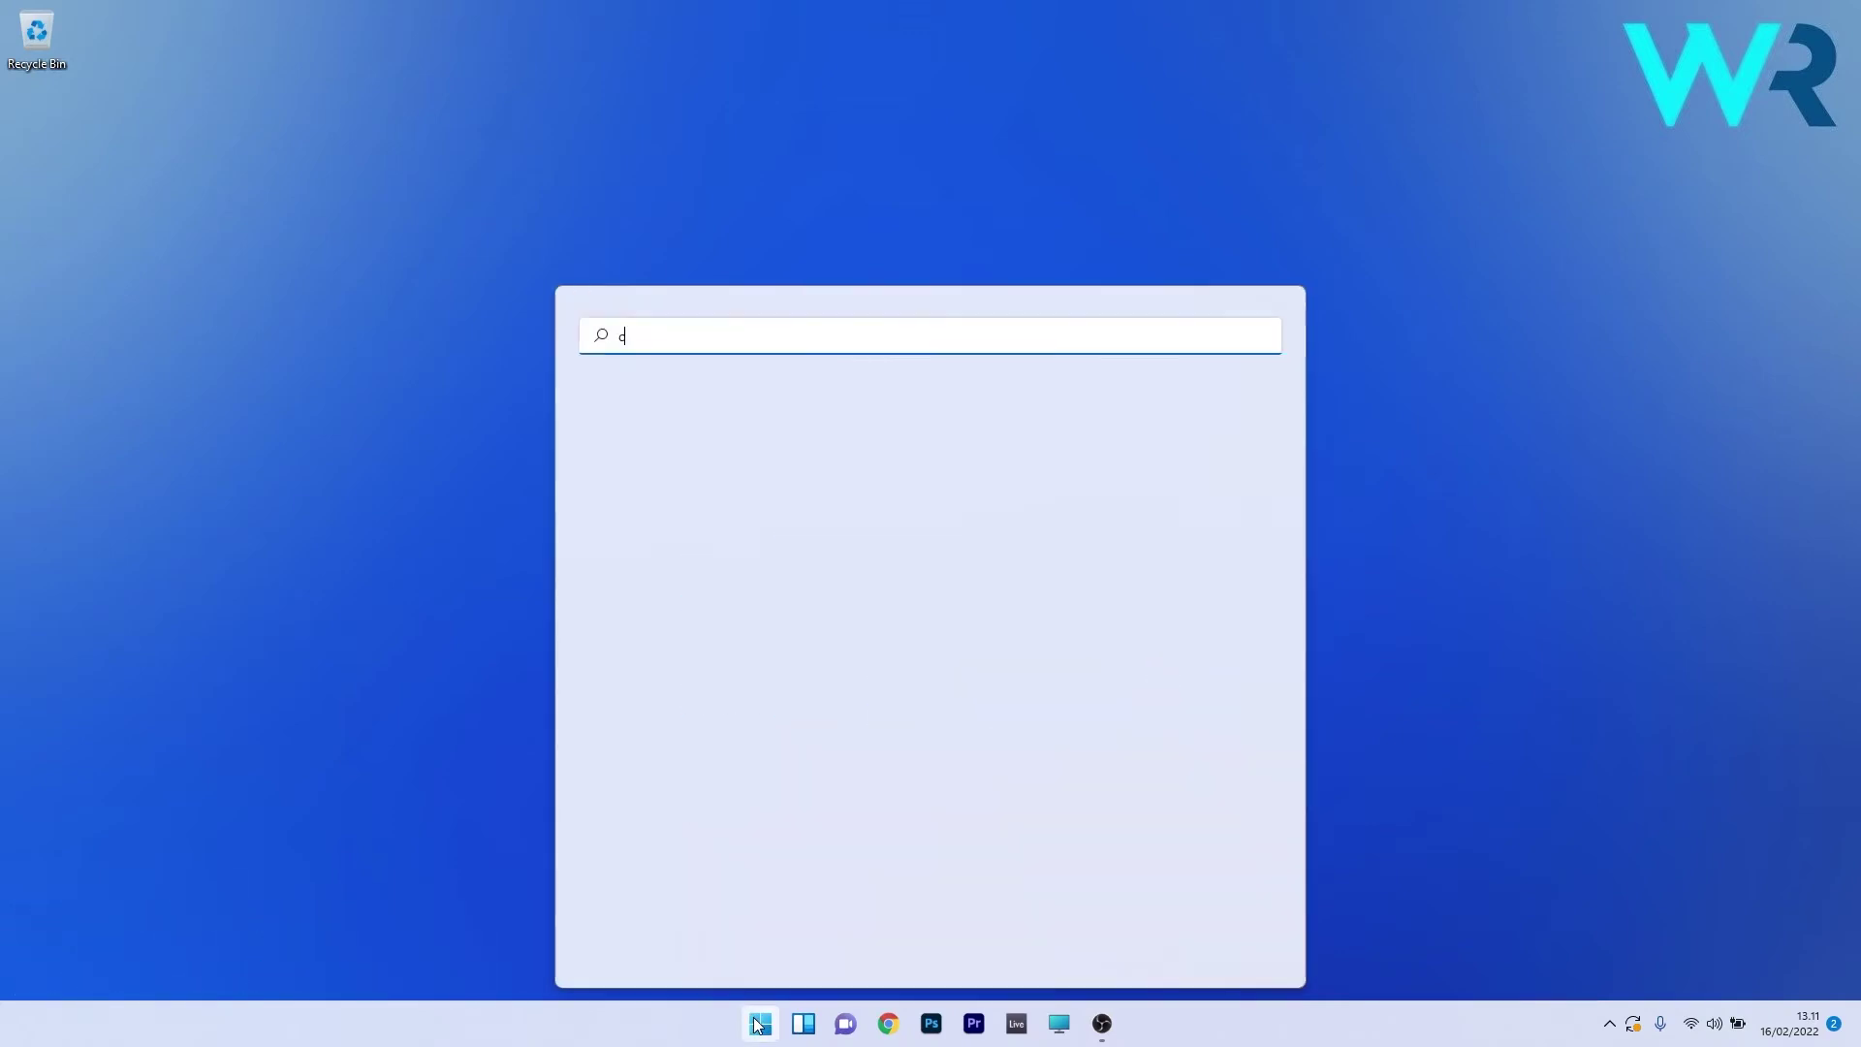
pyautogui.rightClick(666, 505)
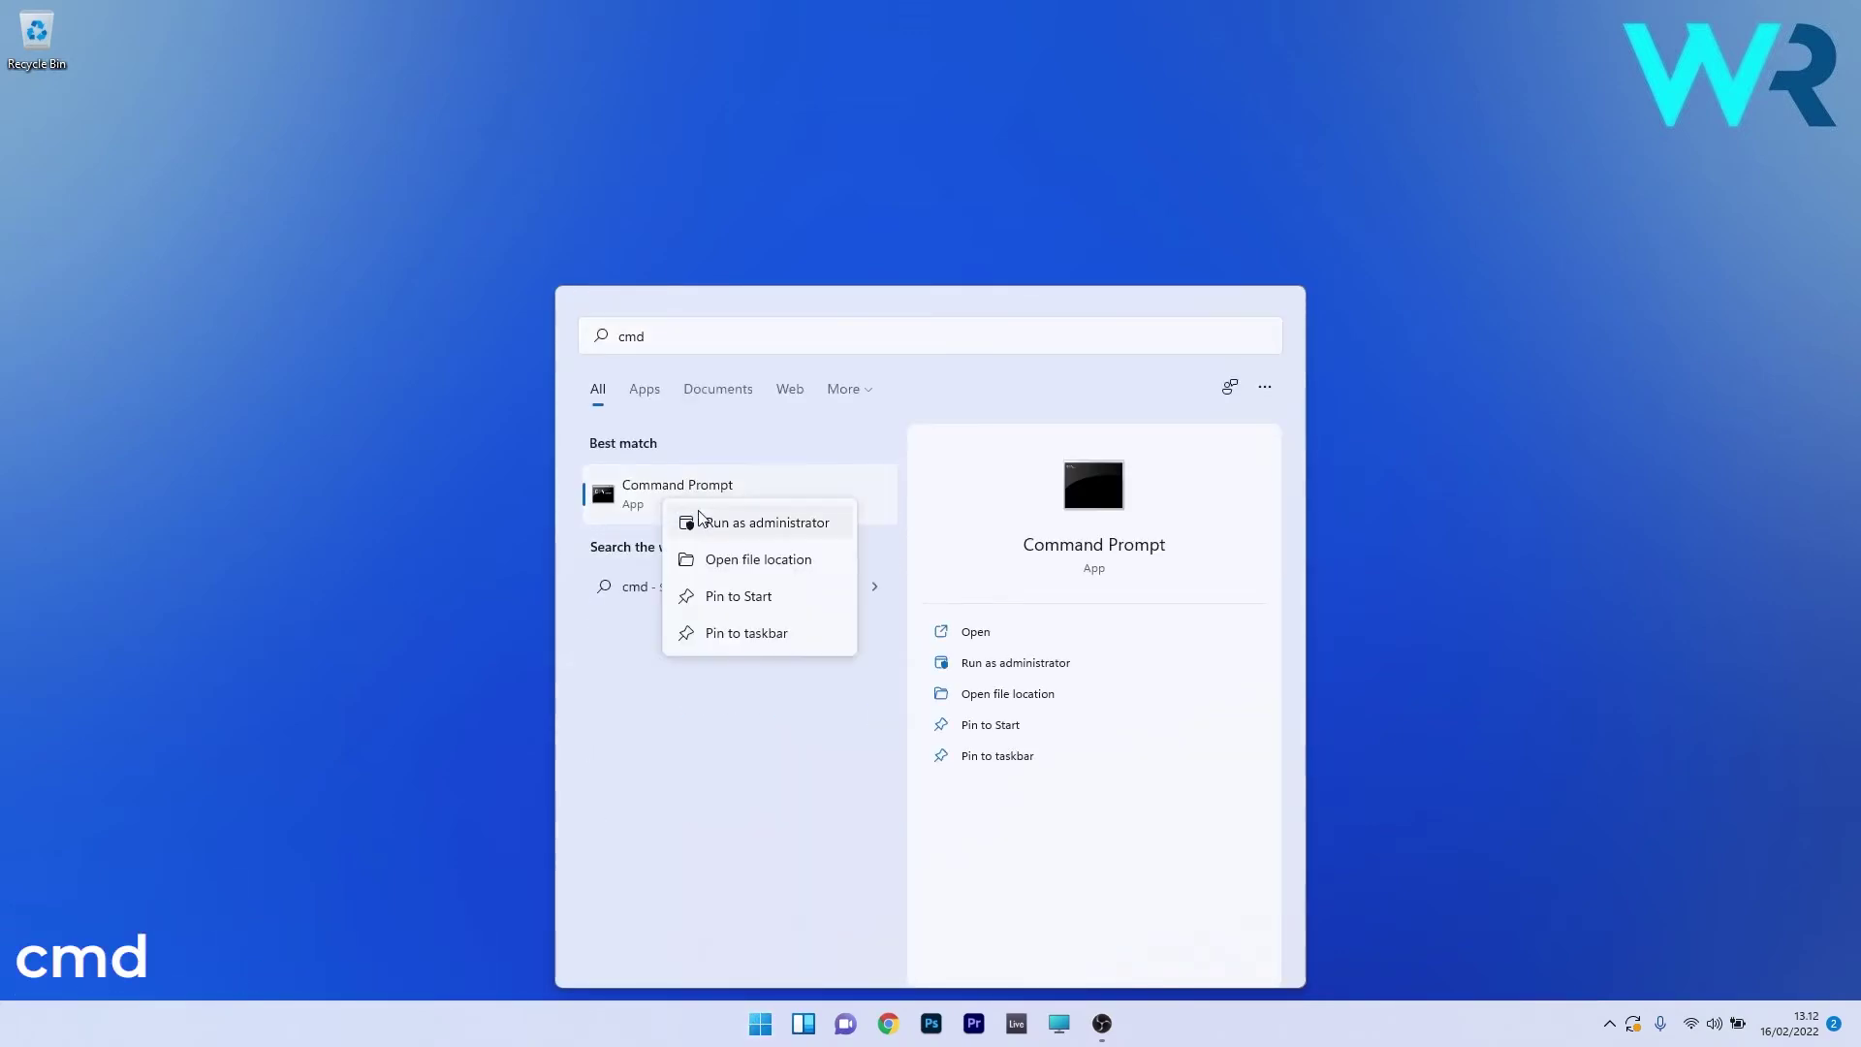
pyautogui.click(759, 520)
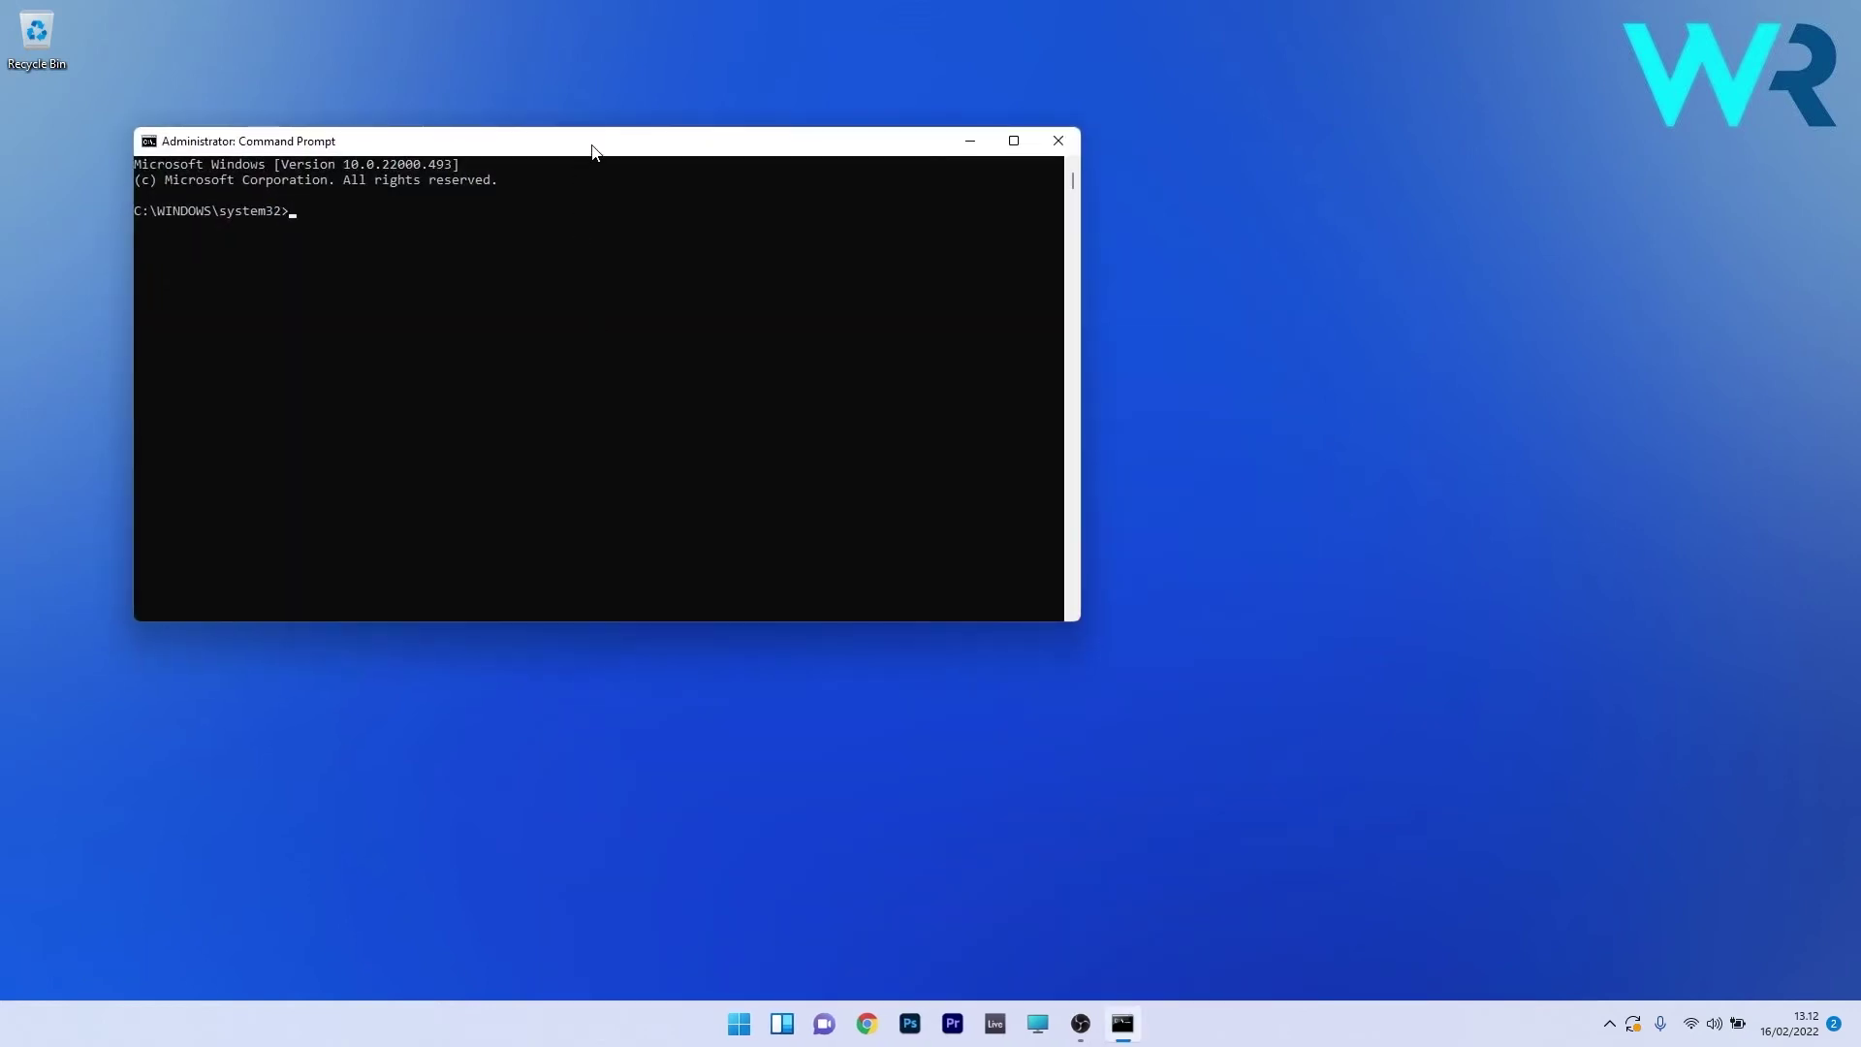
pyautogui.moveTo(593, 150); pyautogui.dragTo(871, 202)
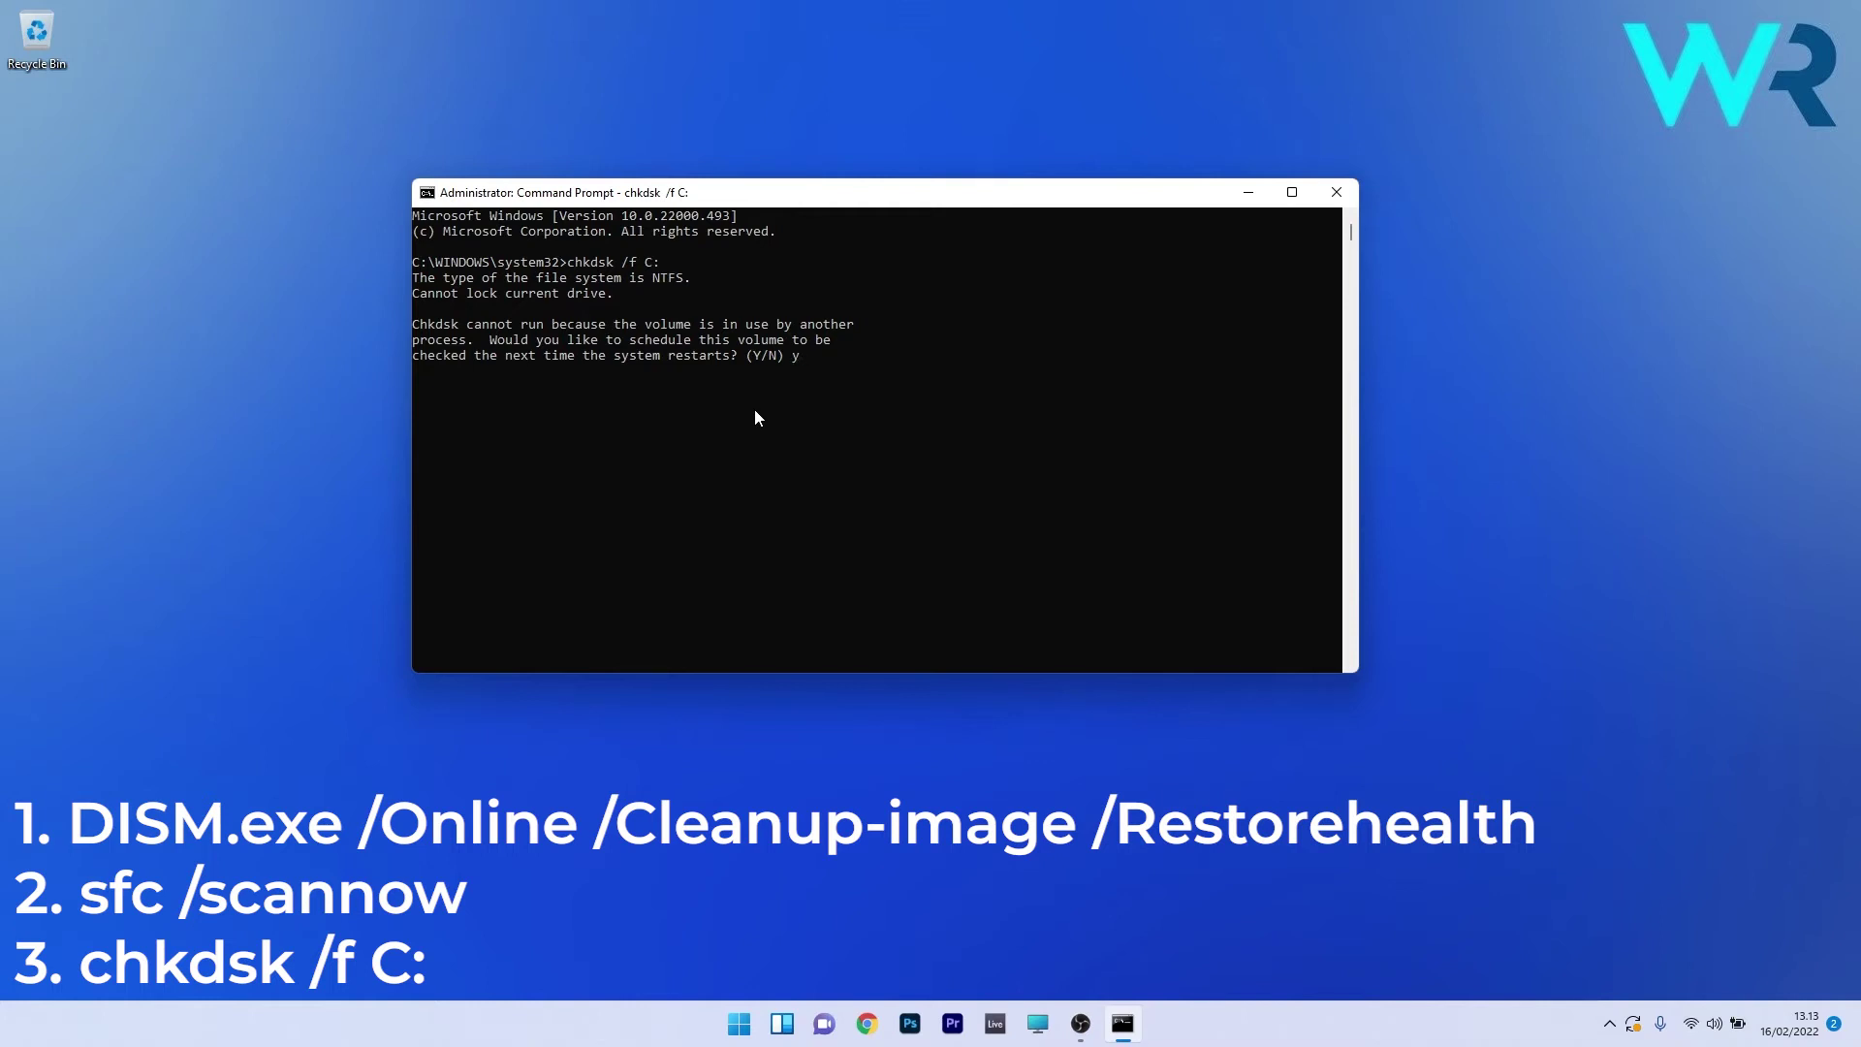
pyautogui.click(1337, 193)
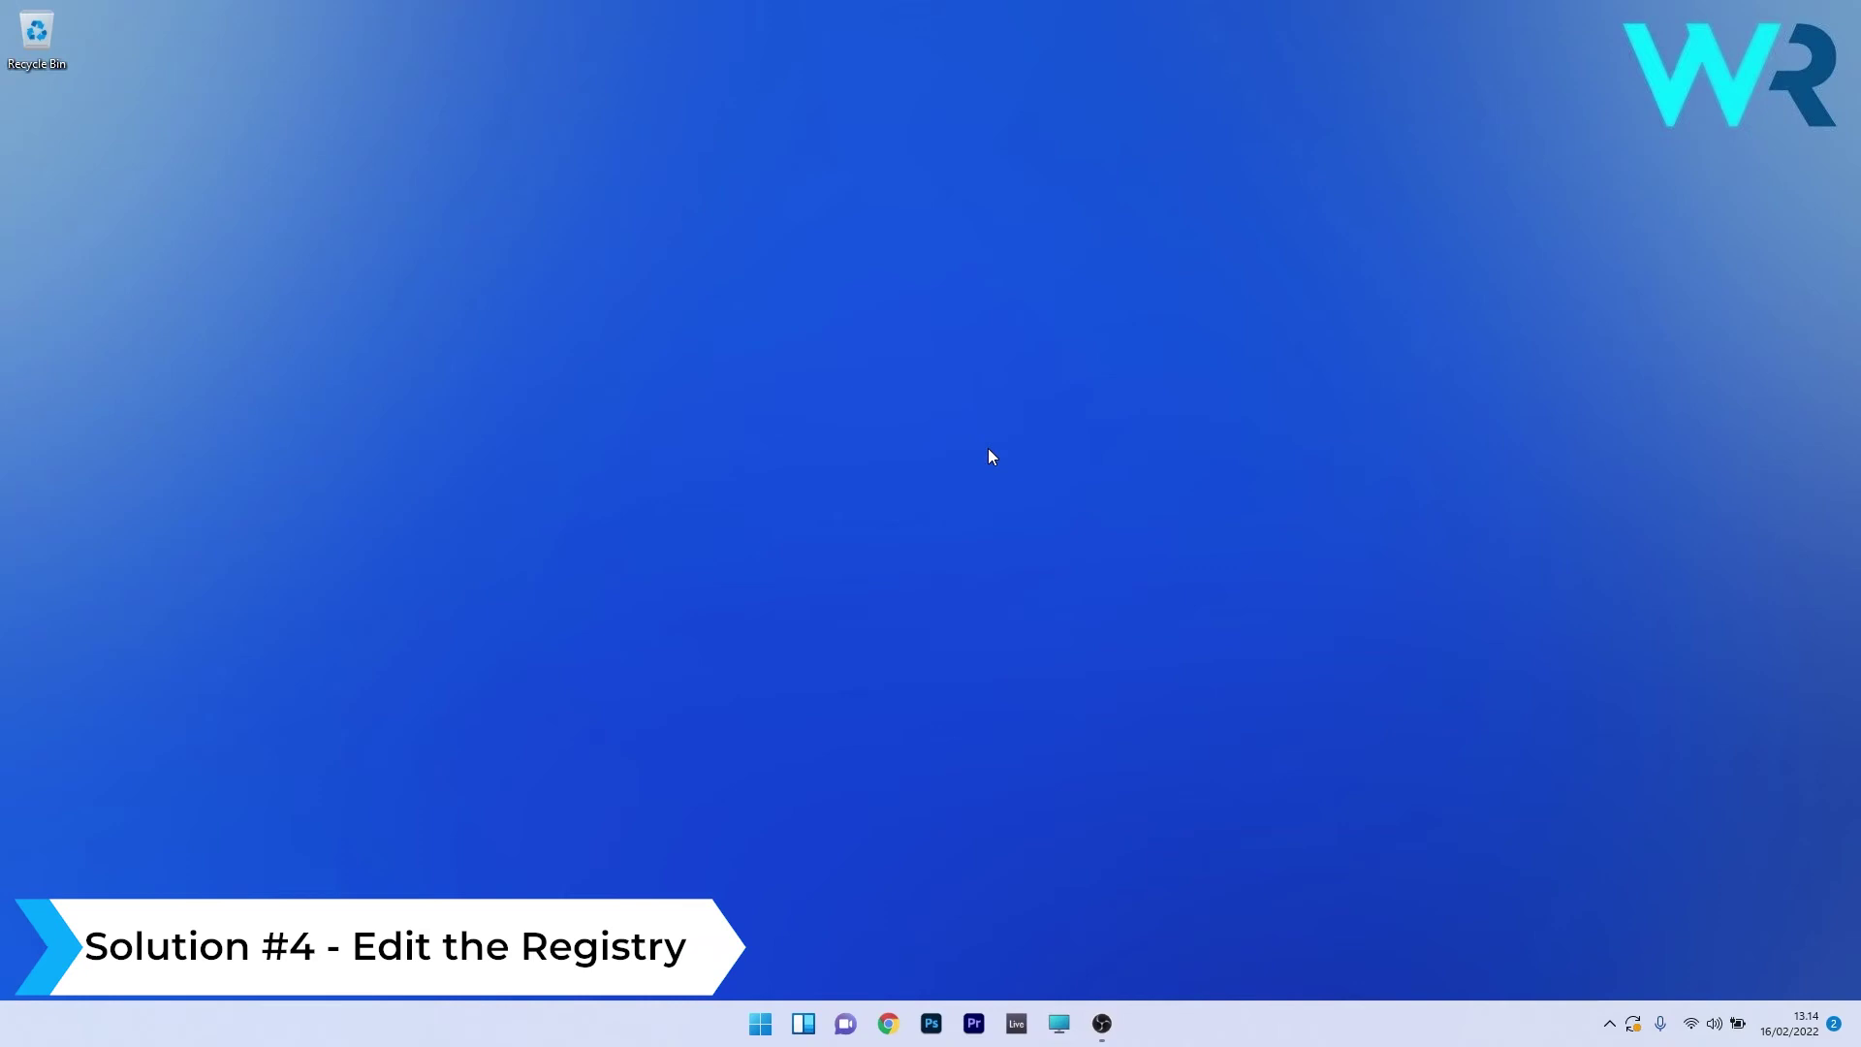
pyautogui.click(762, 1026)
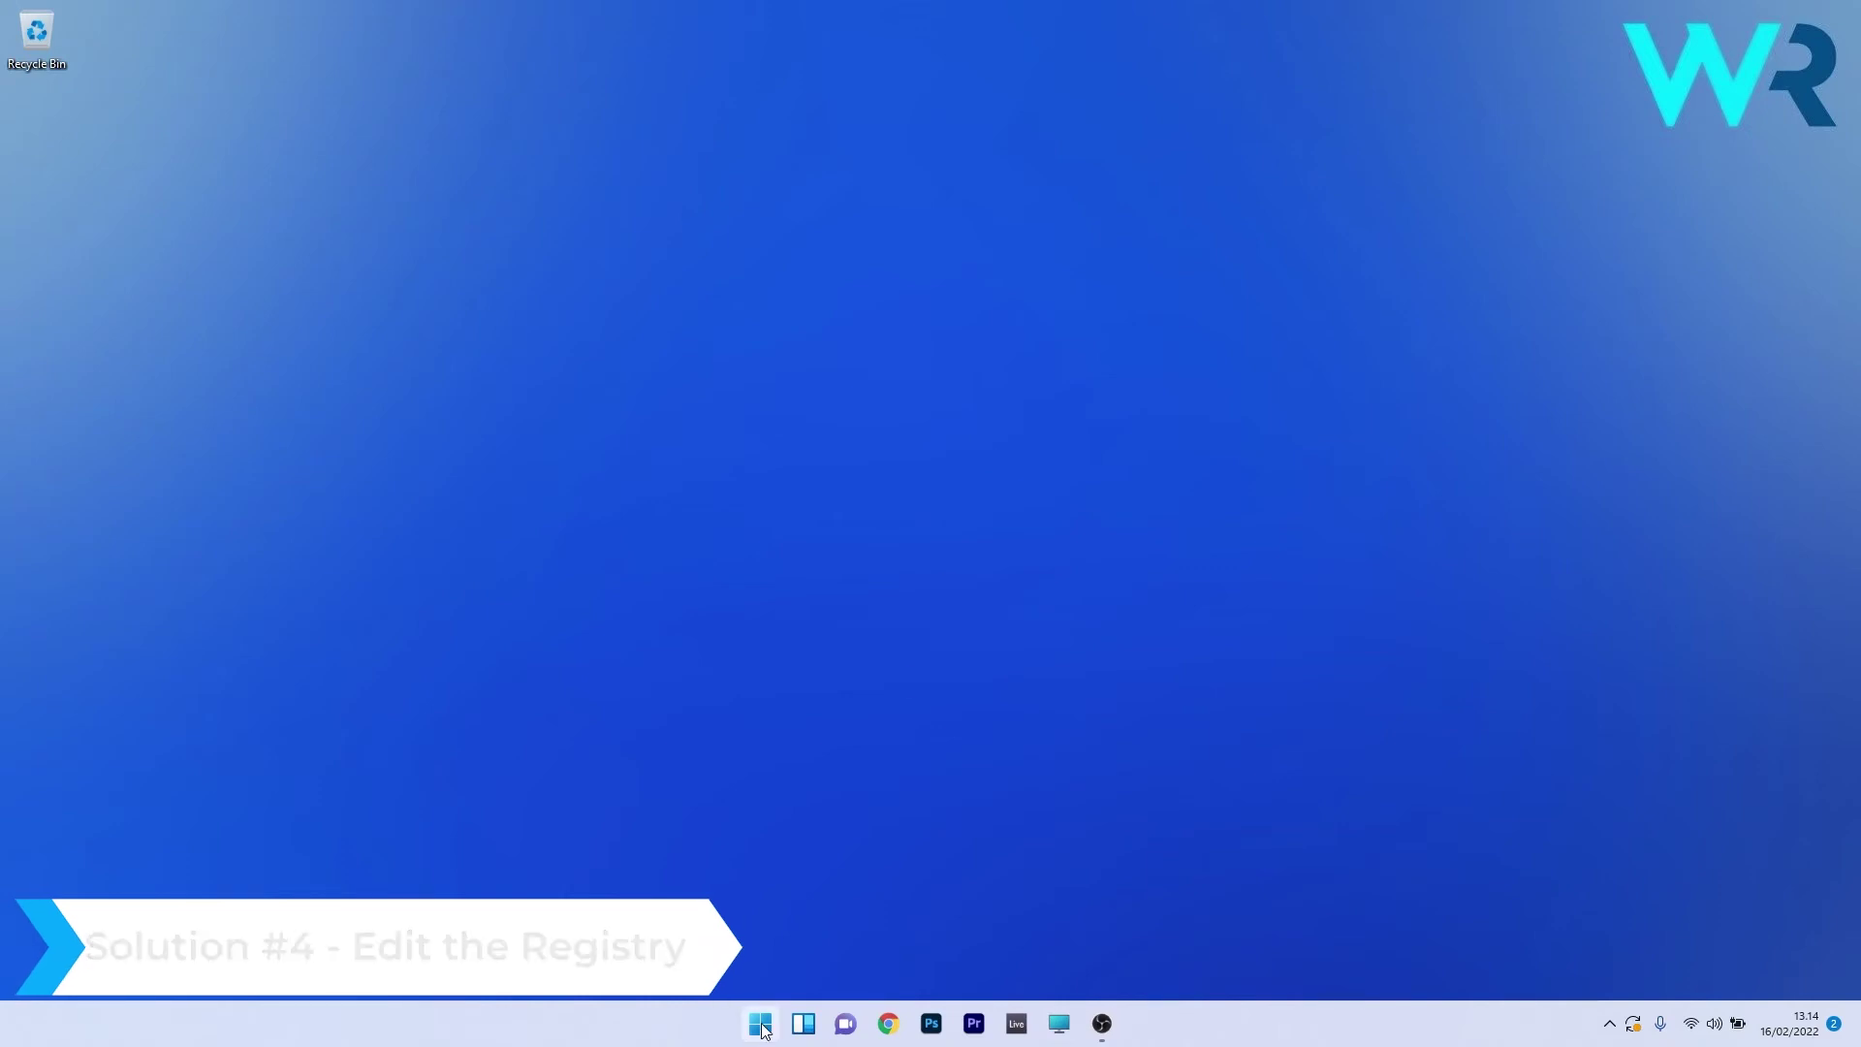
pyautogui.write('regedit')
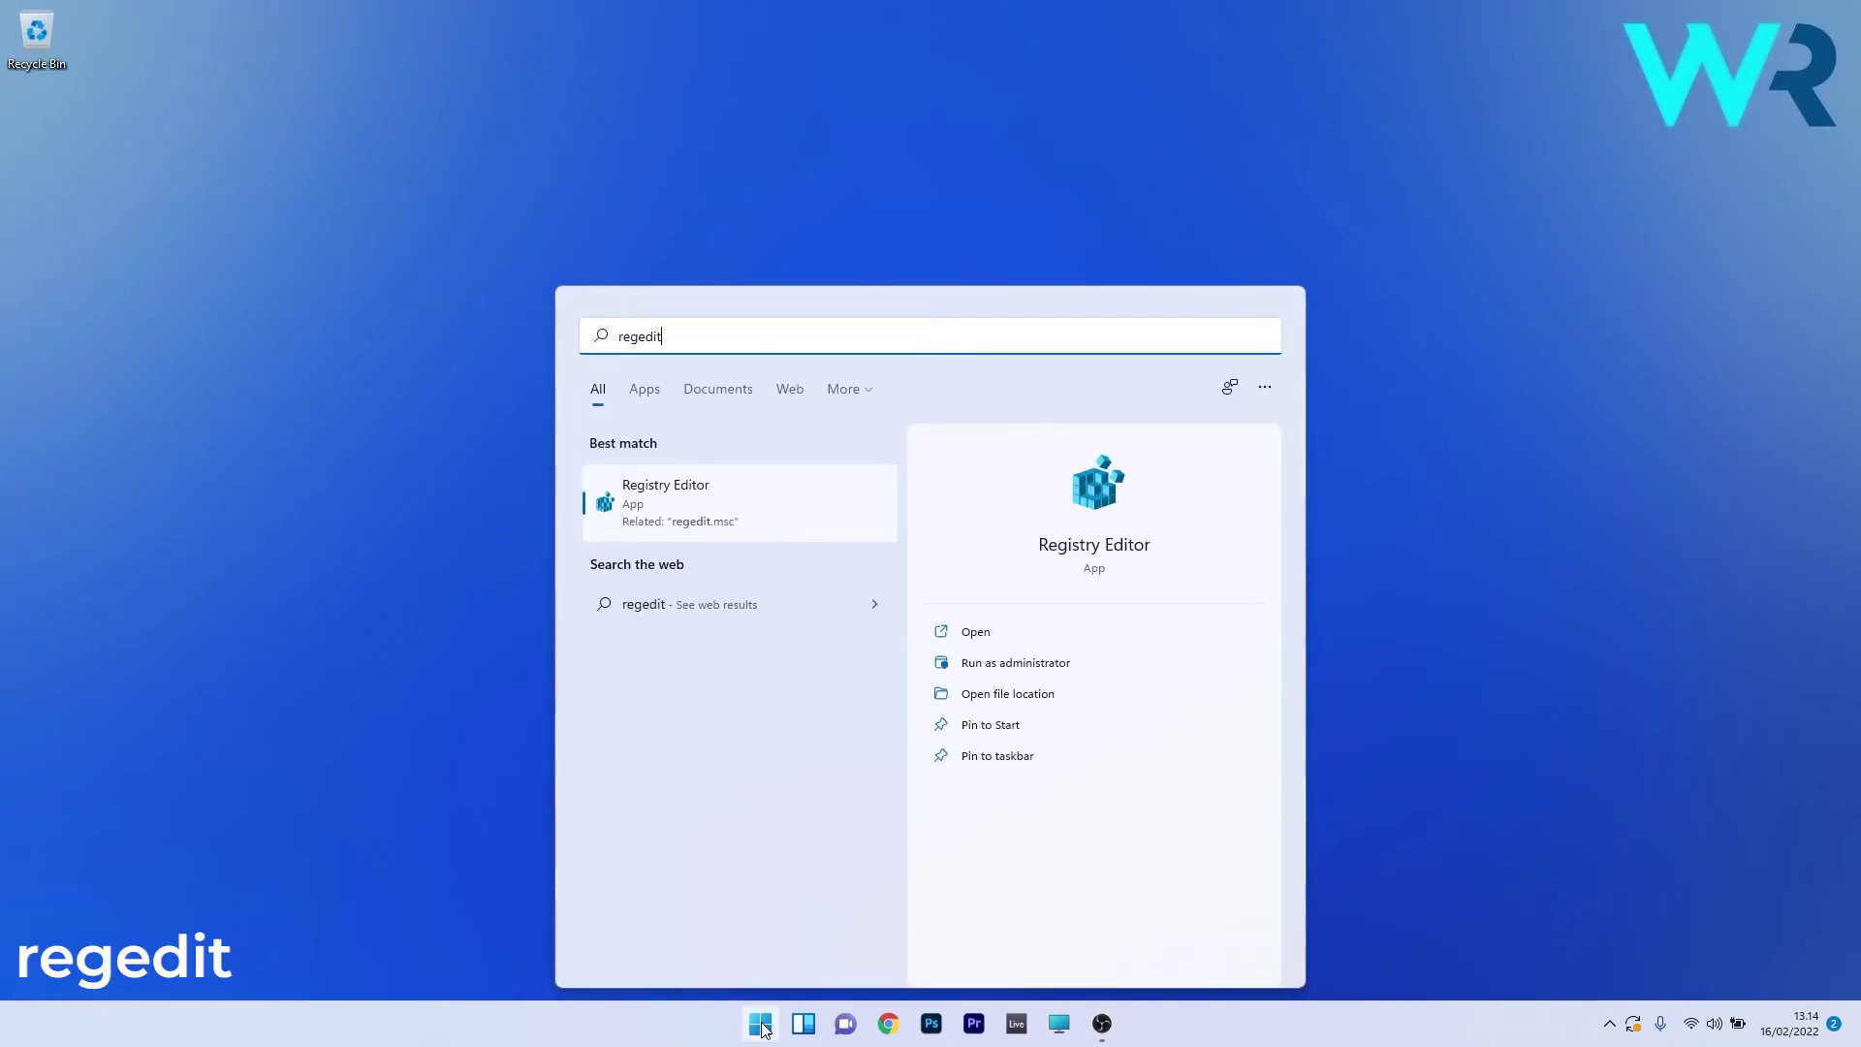
pyautogui.click(717, 497)
pyautogui.moveTo(487, 828); pyautogui.dragTo(433, 828)
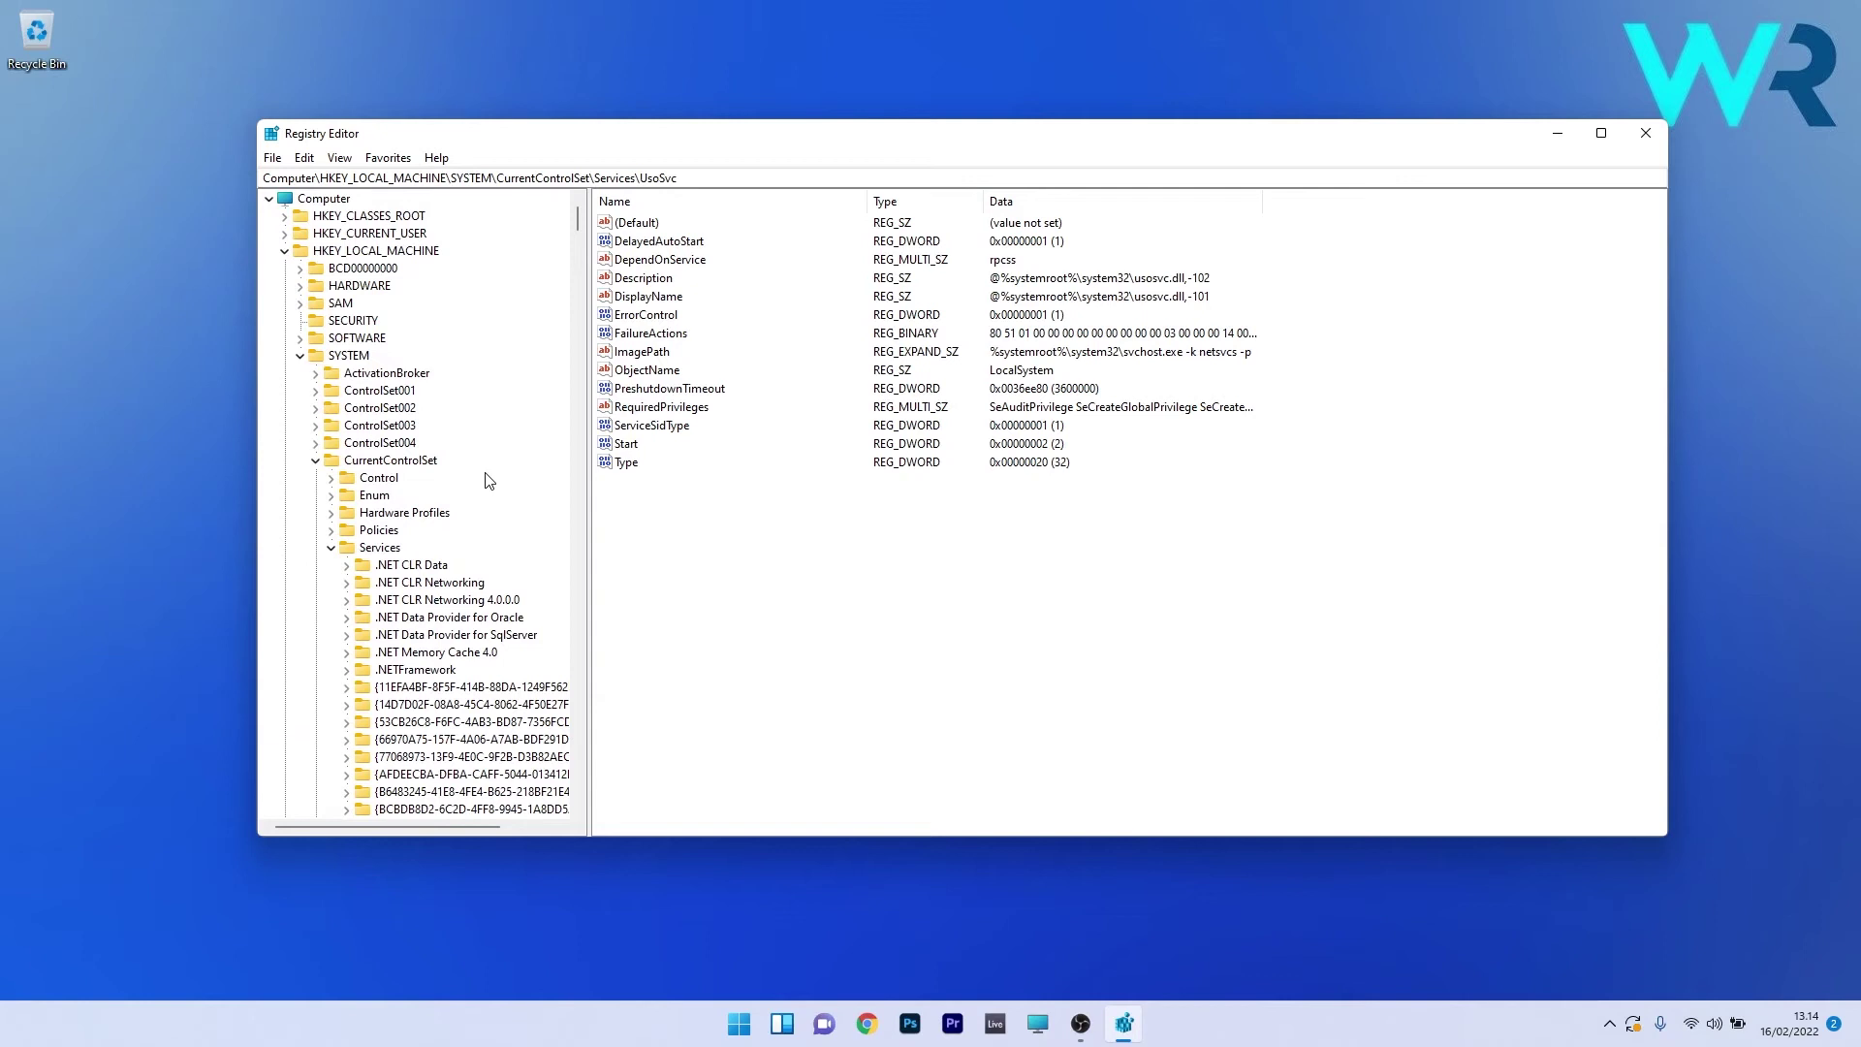
pyautogui.click(370, 251)
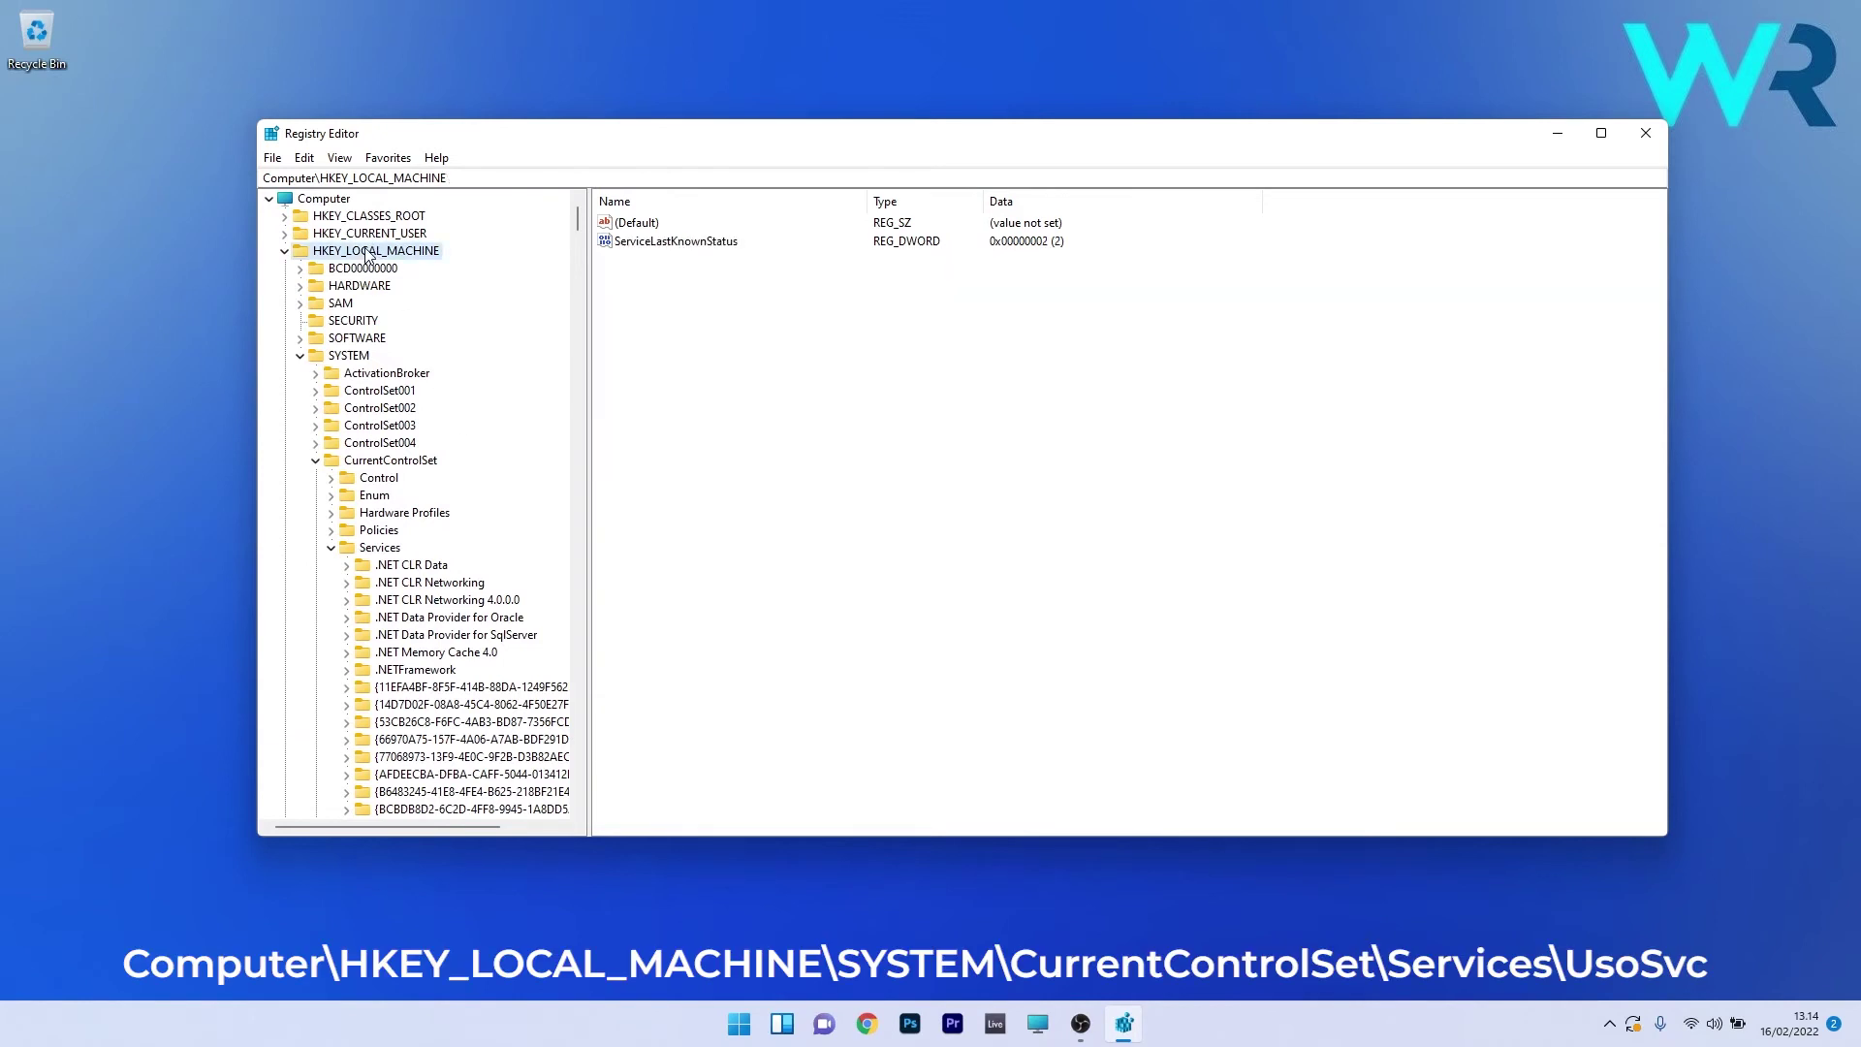
pyautogui.click(356, 359)
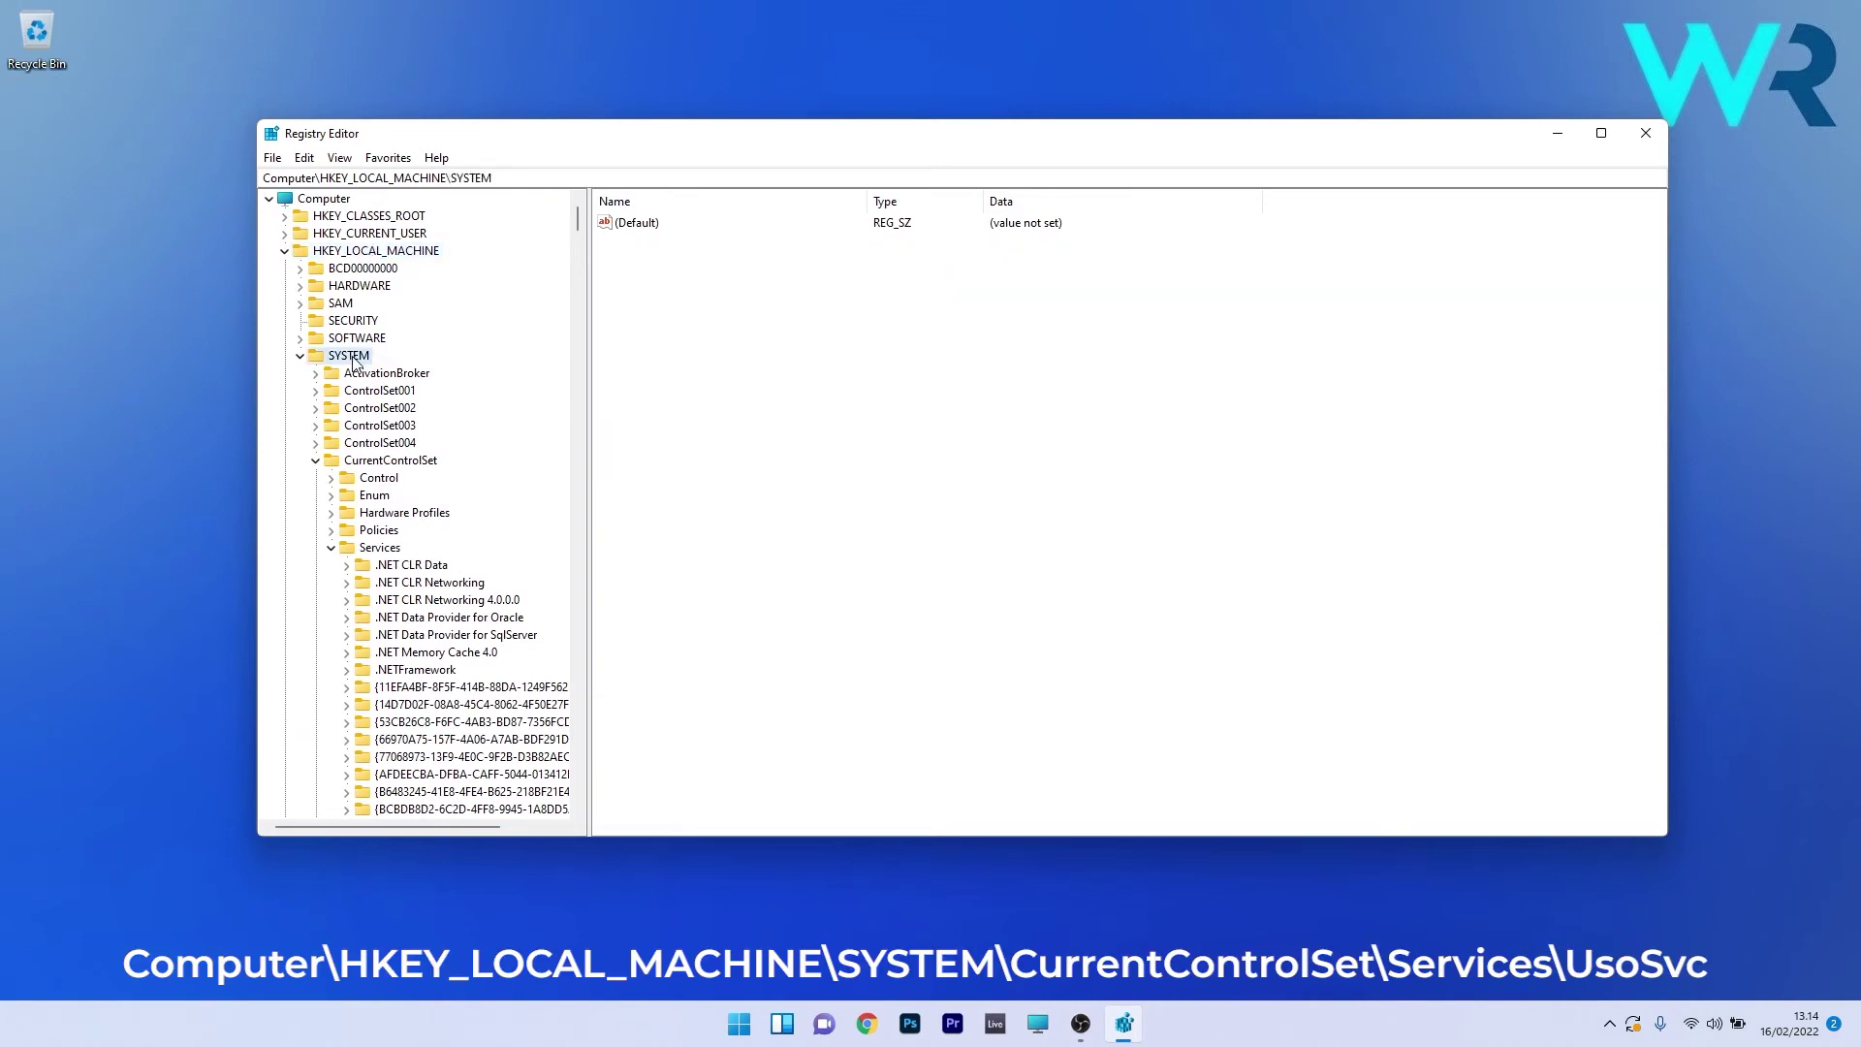
pyautogui.click(418, 460)
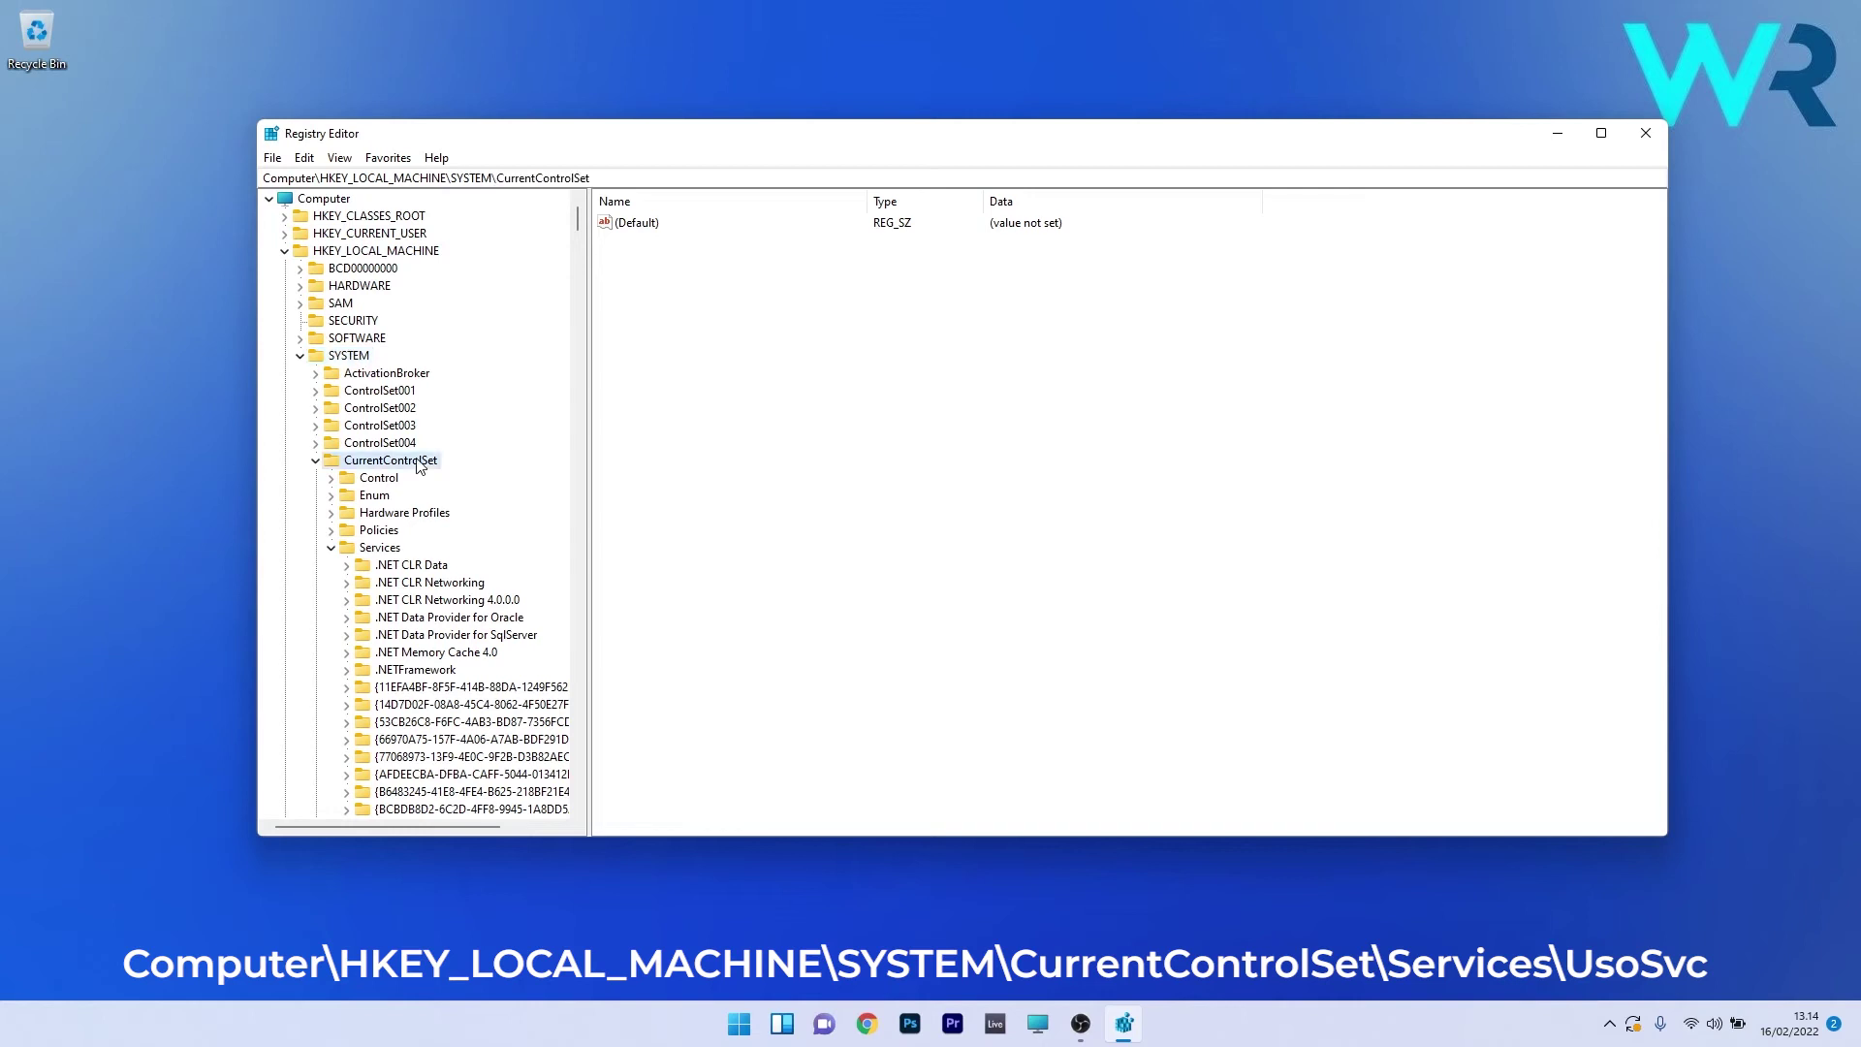
pyautogui.click(377, 551)
pyautogui.moveTo(578, 221); pyautogui.dragTo(578, 698)
pyautogui.doubleClick(405, 479)
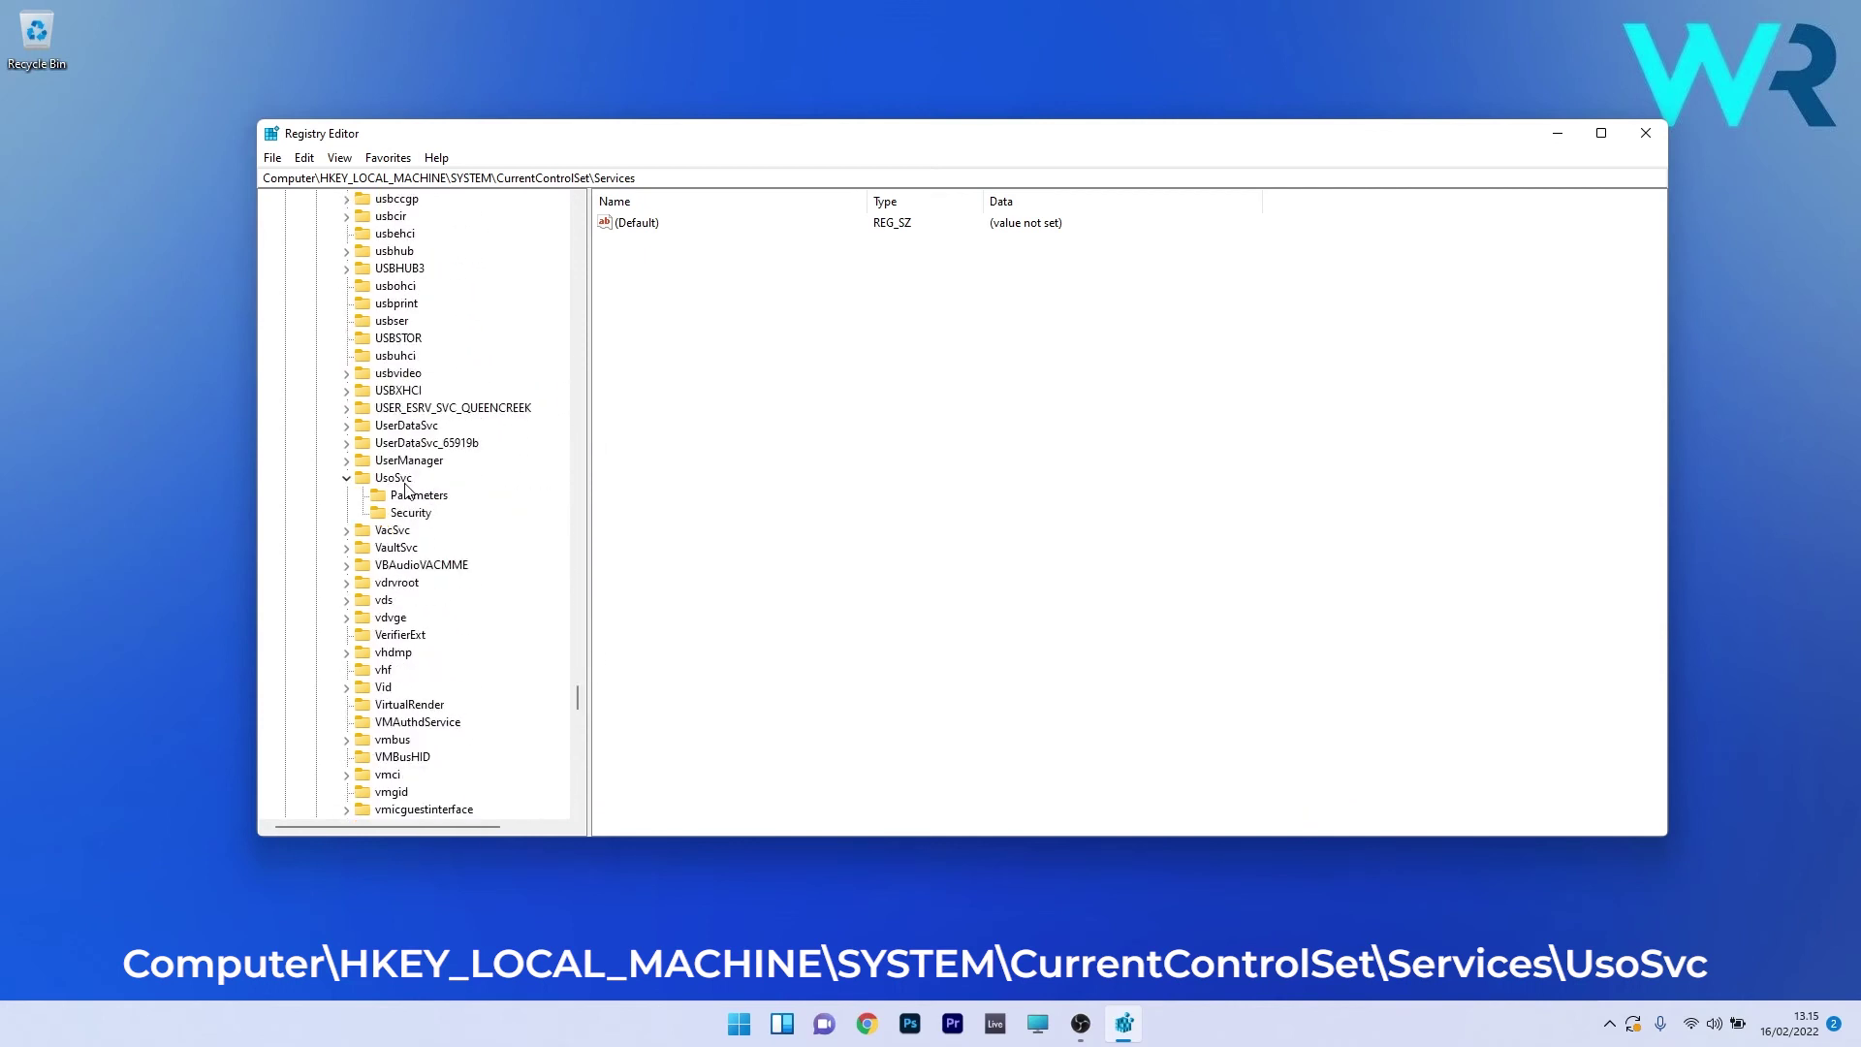
pyautogui.click(400, 480)
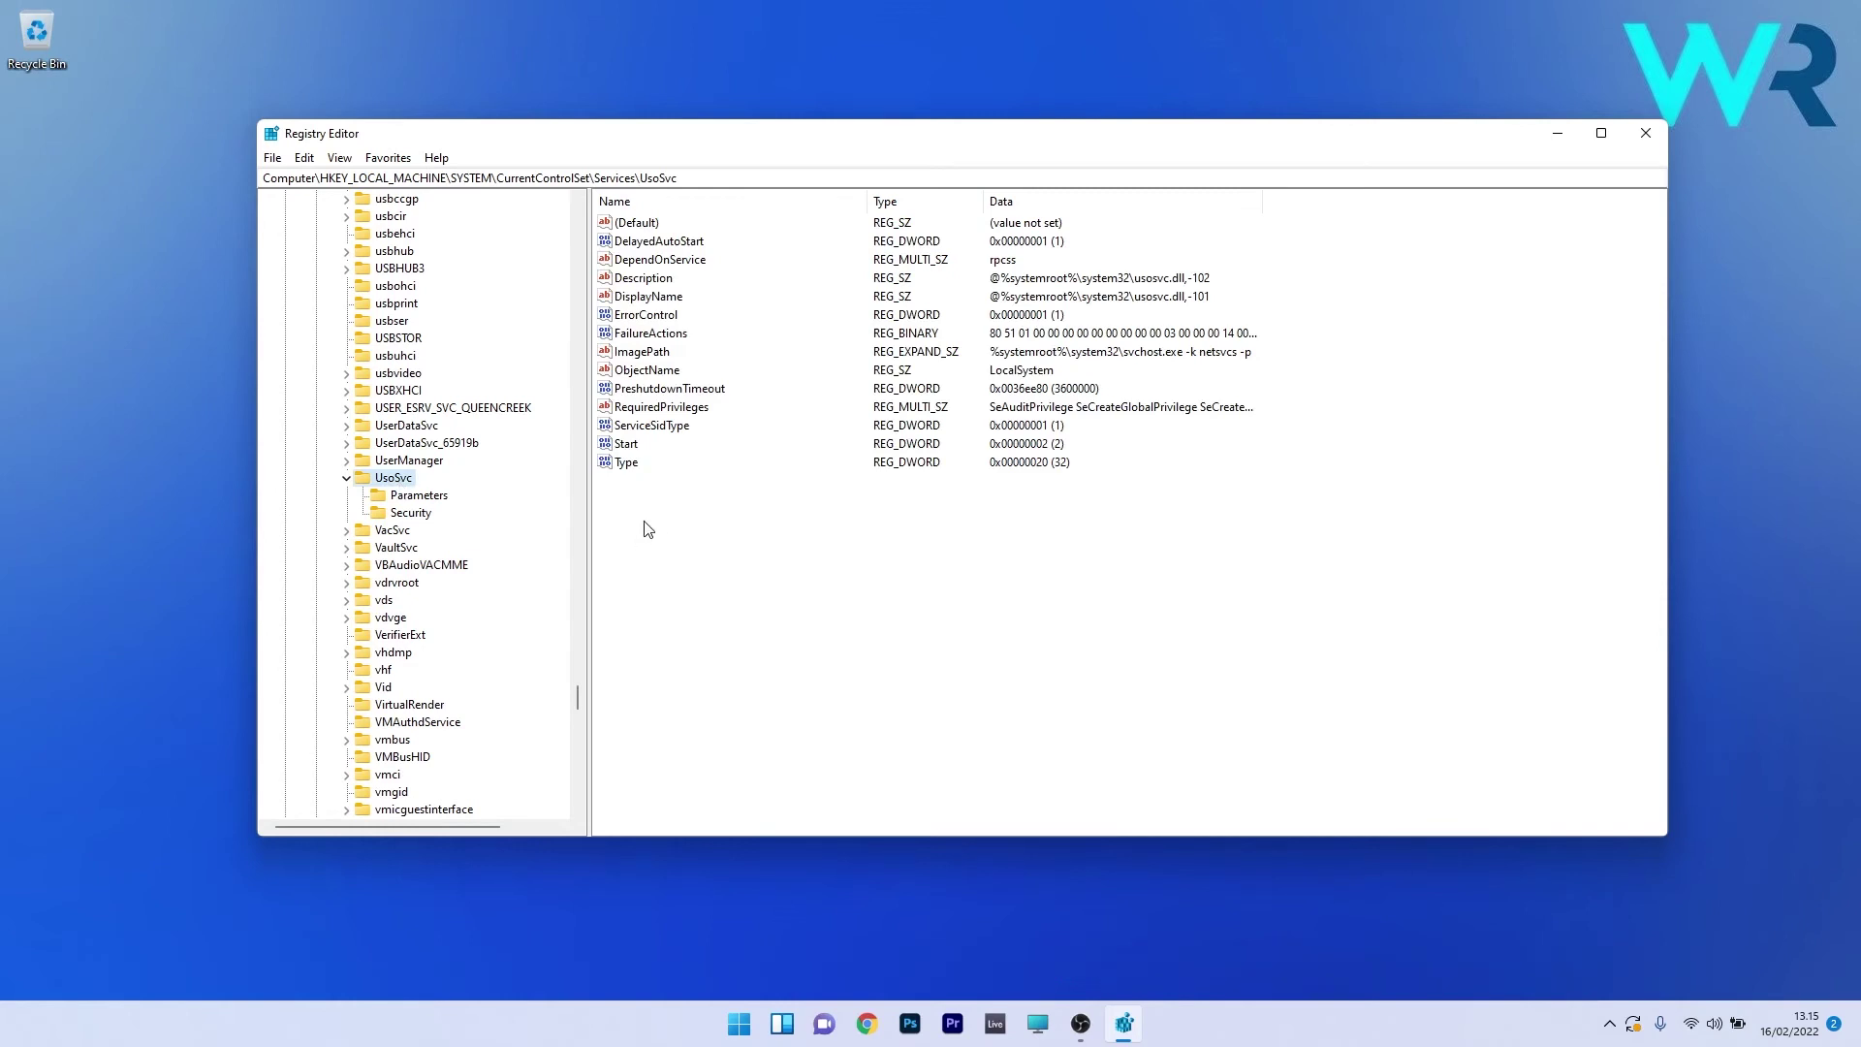
pyautogui.doubleClick(645, 446)
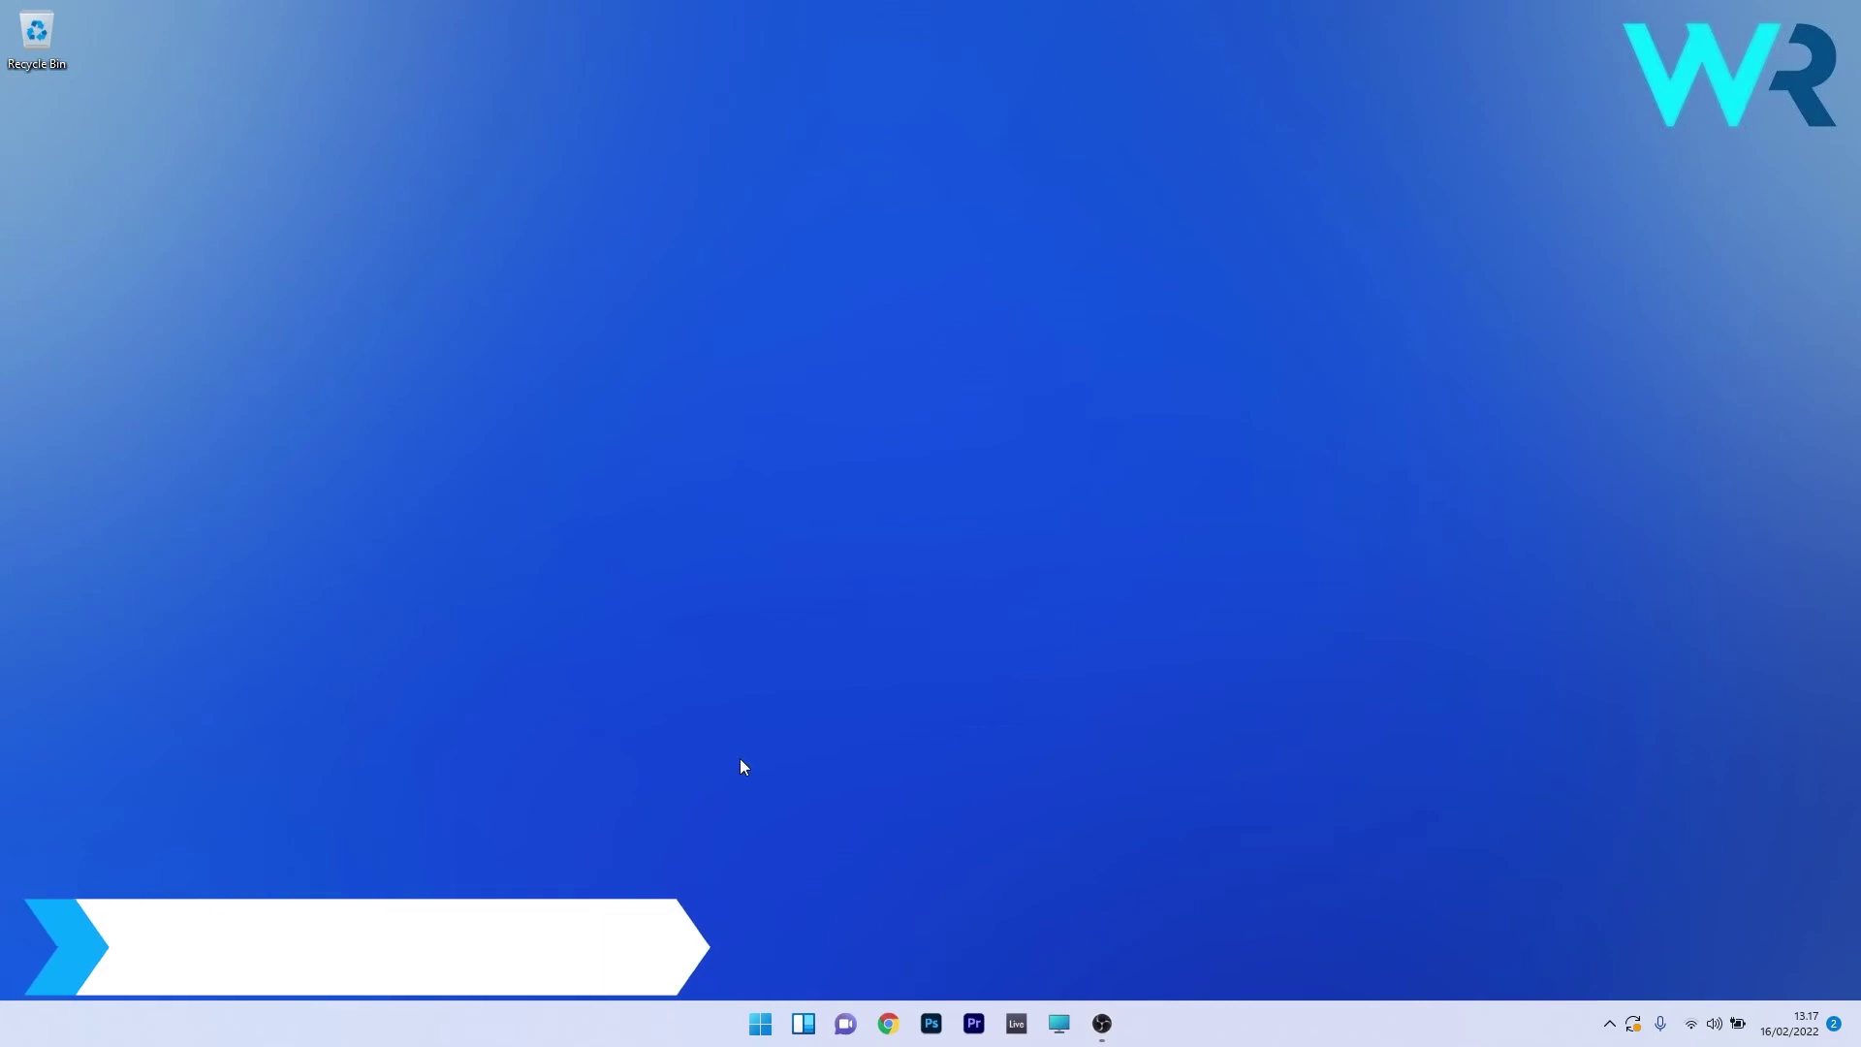
pyautogui.click(761, 1022)
pyautogui.write('rstrui')
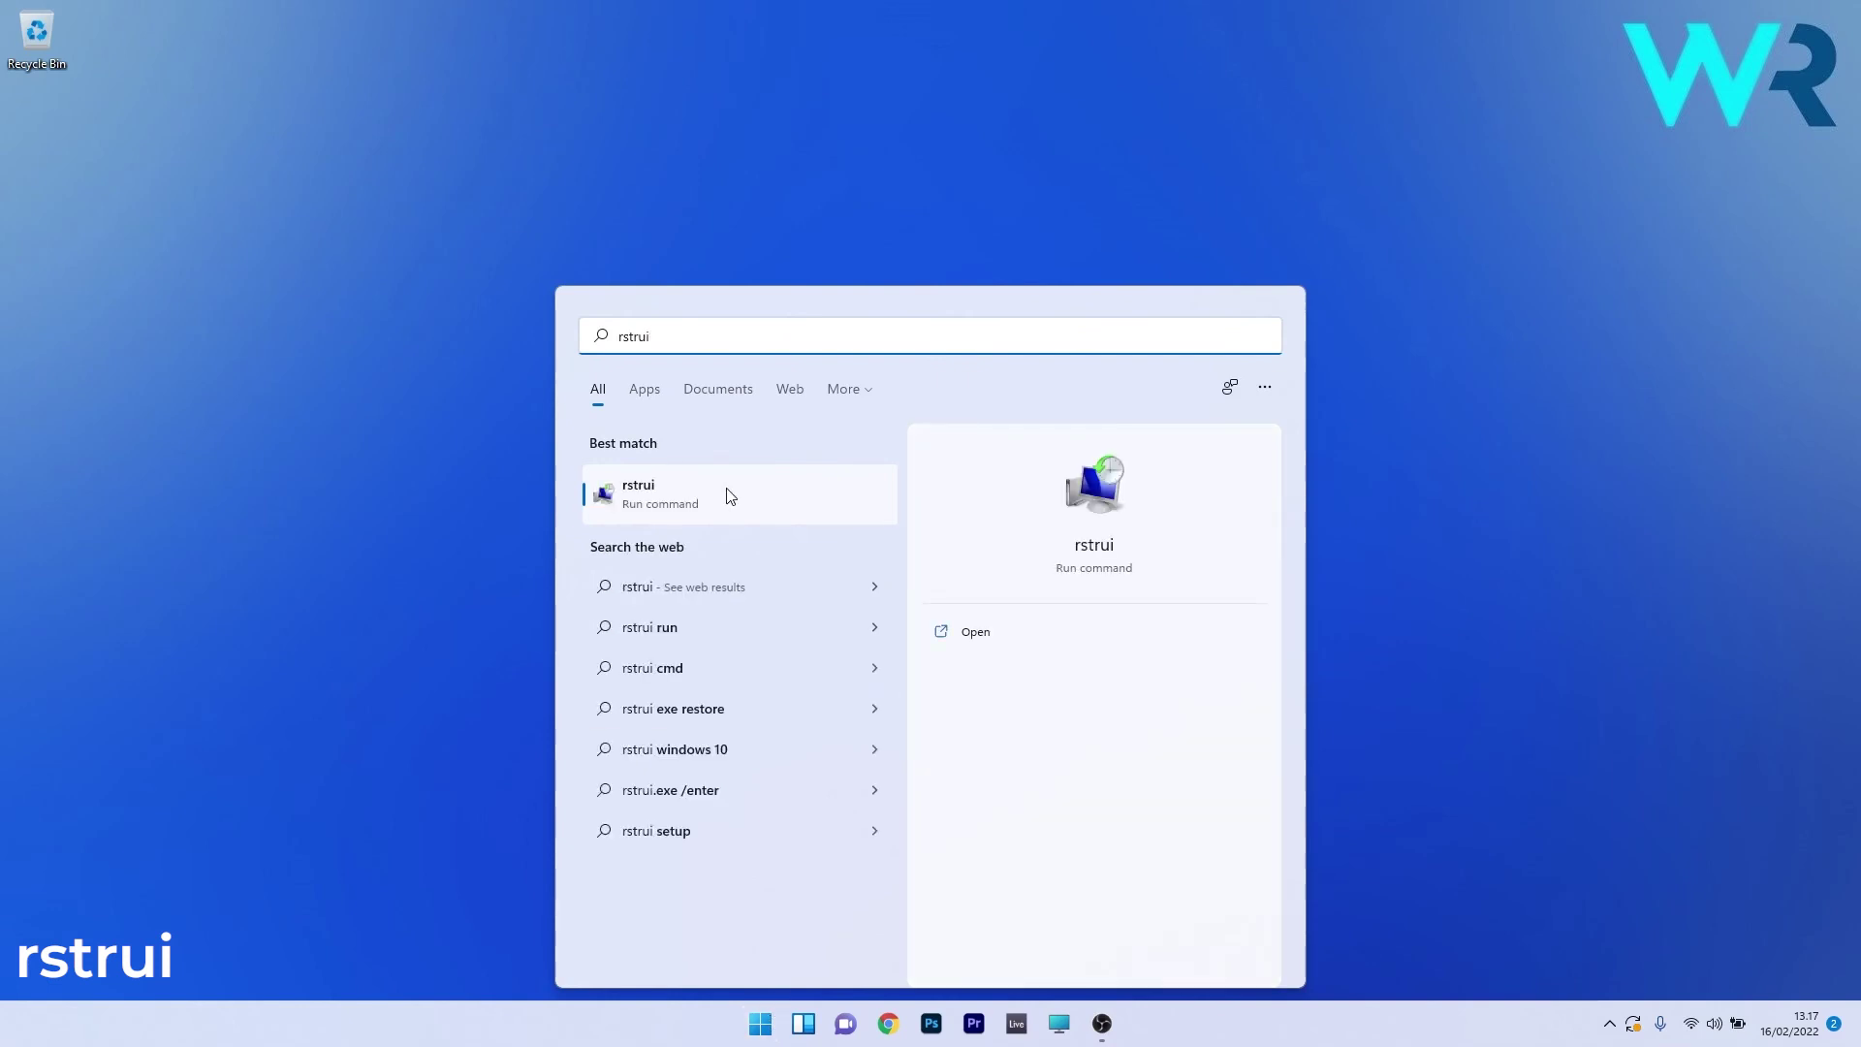
pyautogui.click(753, 492)
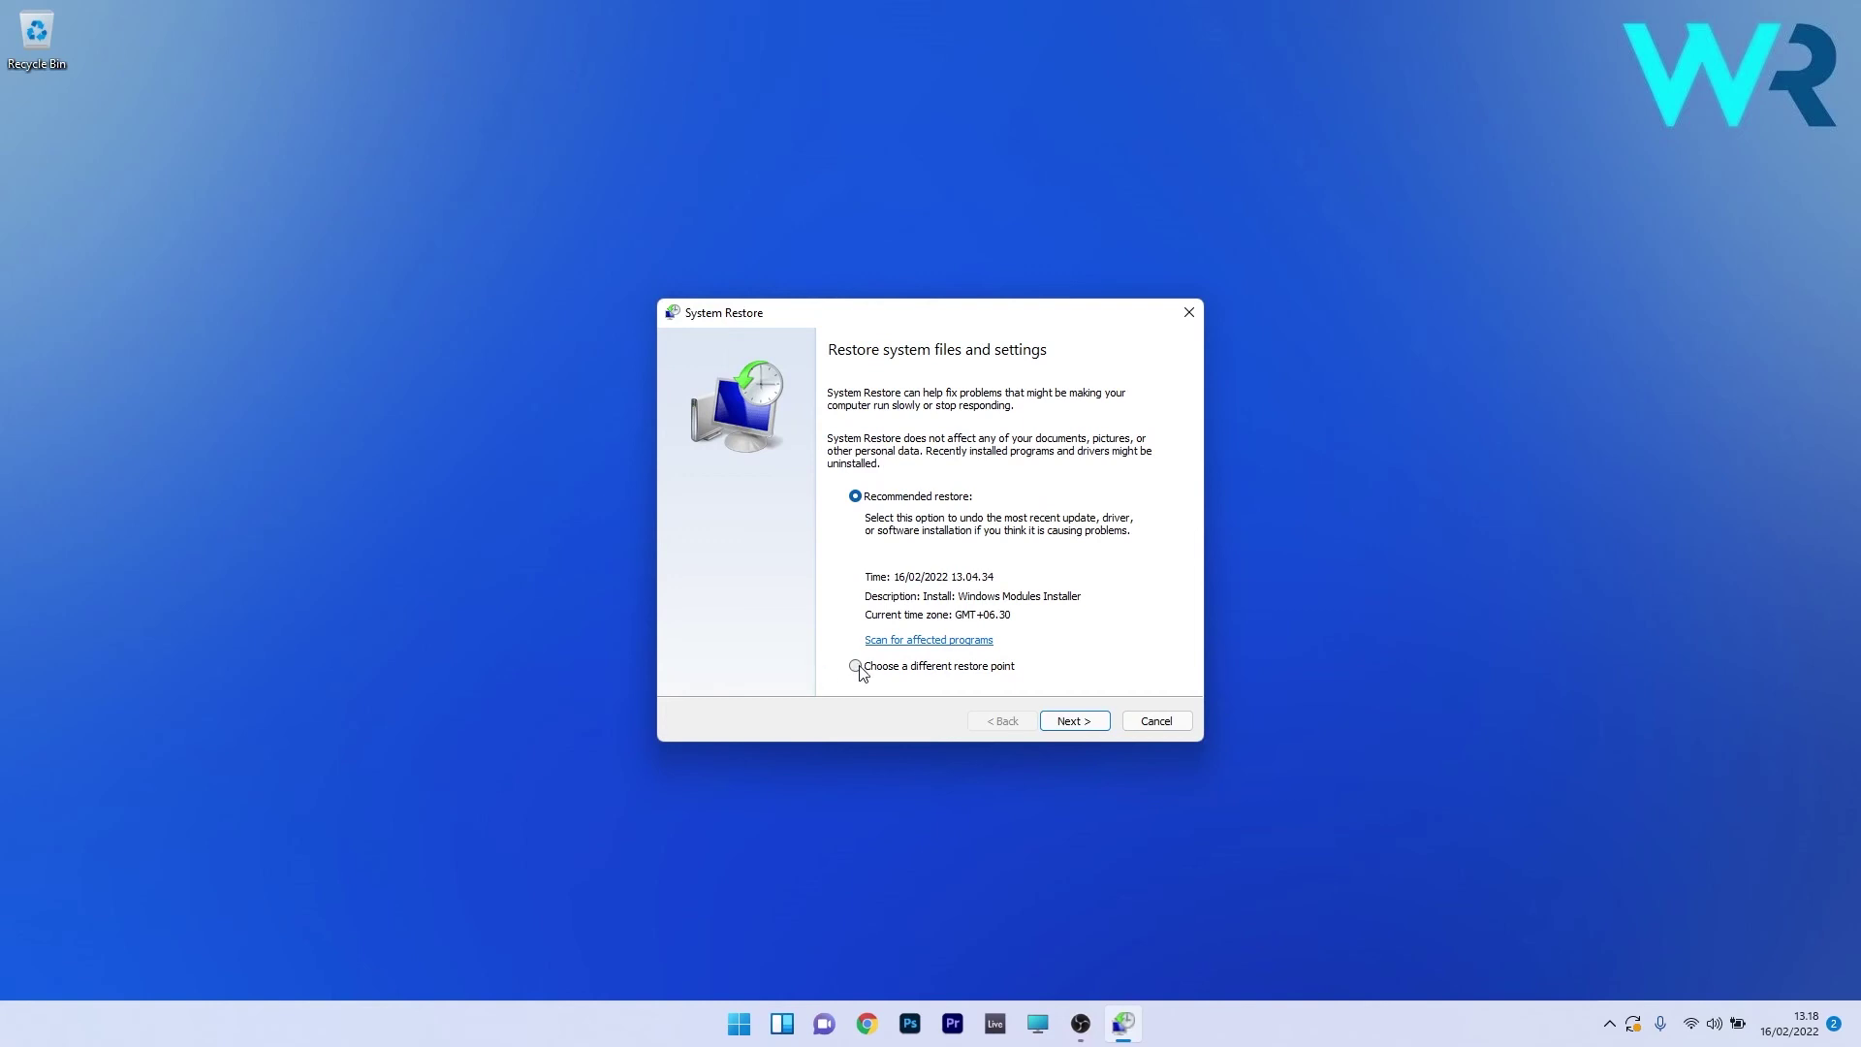
pyautogui.click(855, 666)
pyautogui.click(1102, 722)
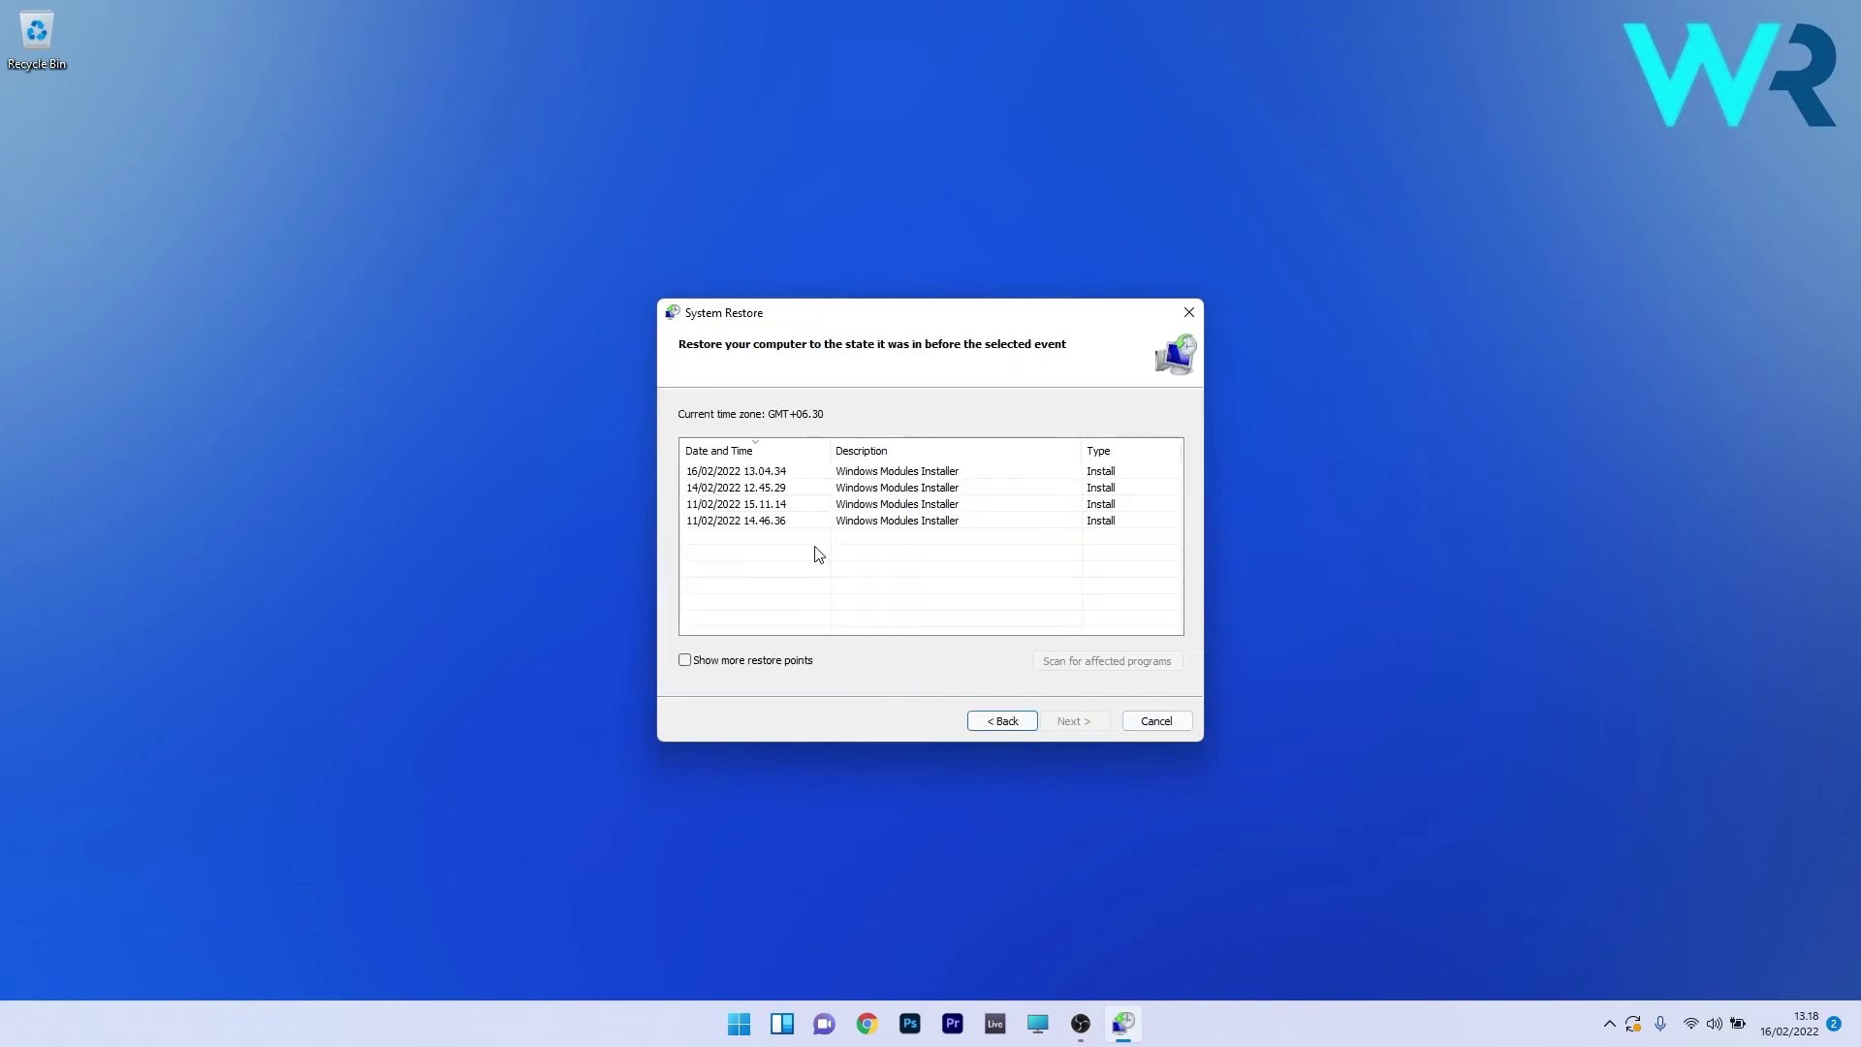
pyautogui.click(882, 474)
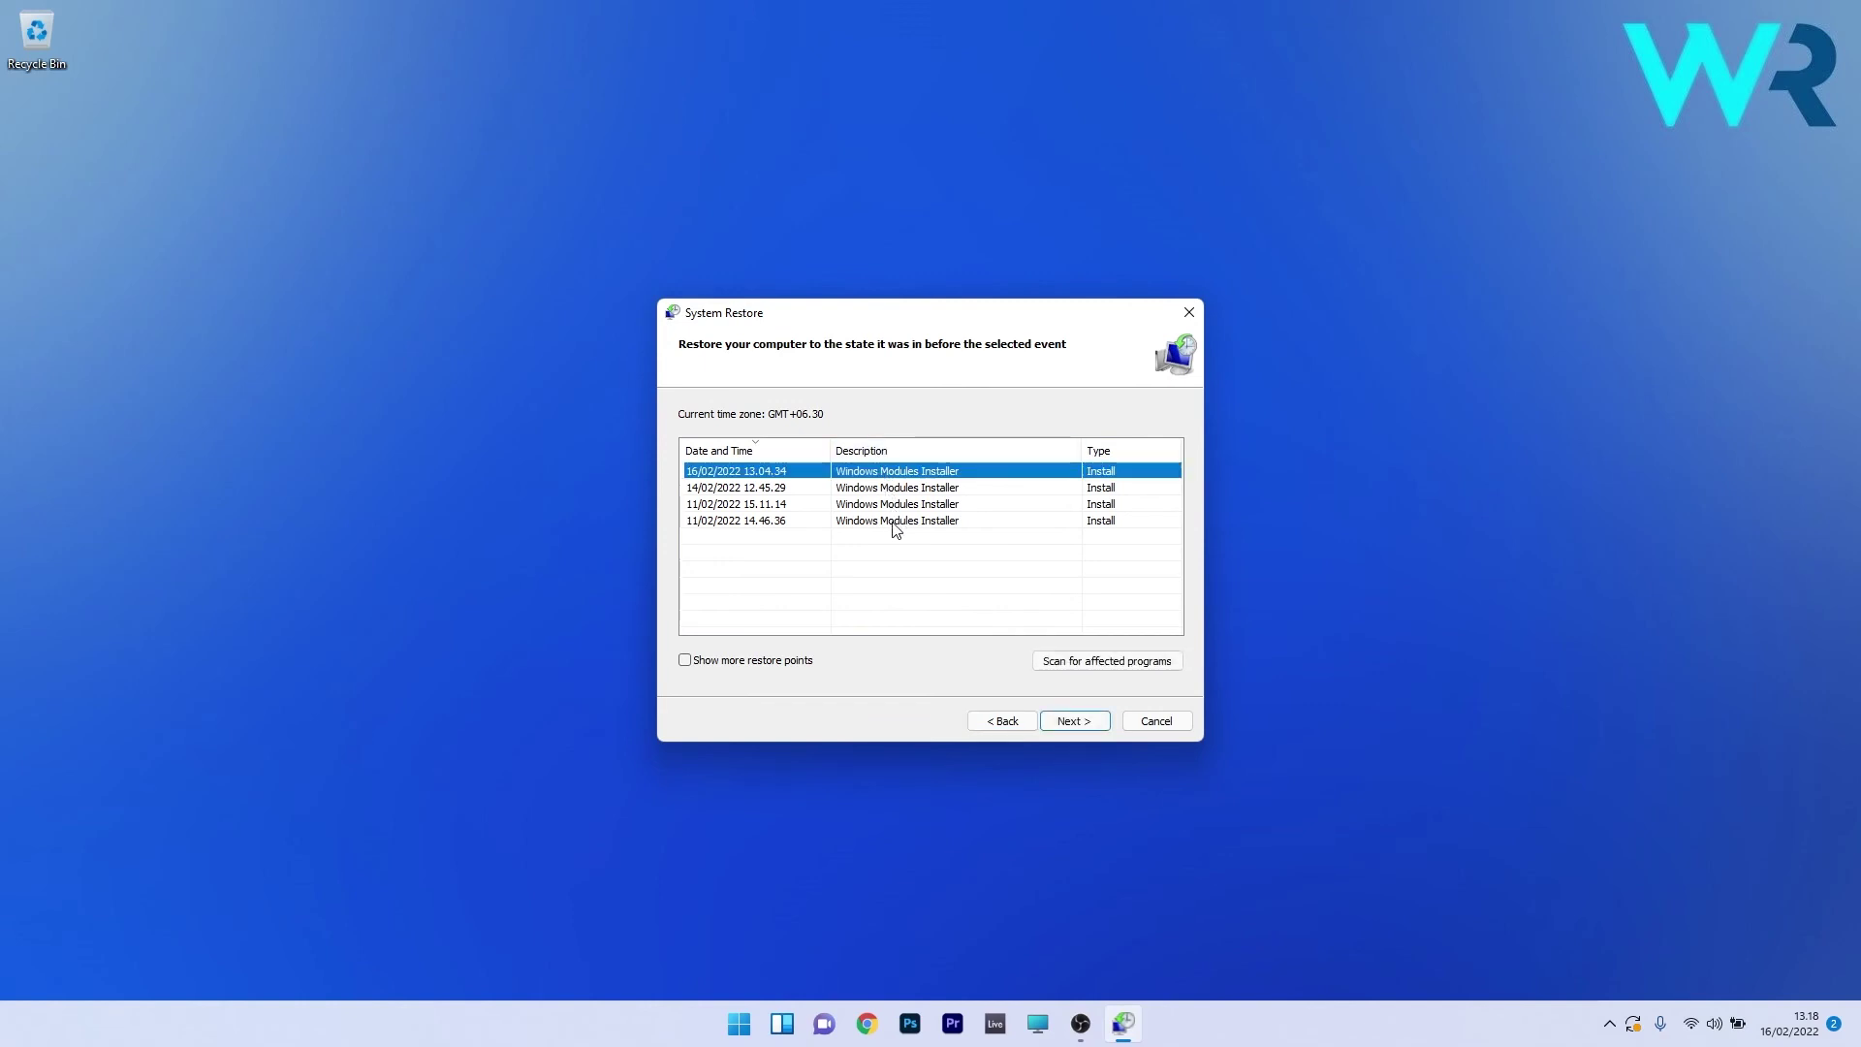
pyautogui.click(1078, 725)
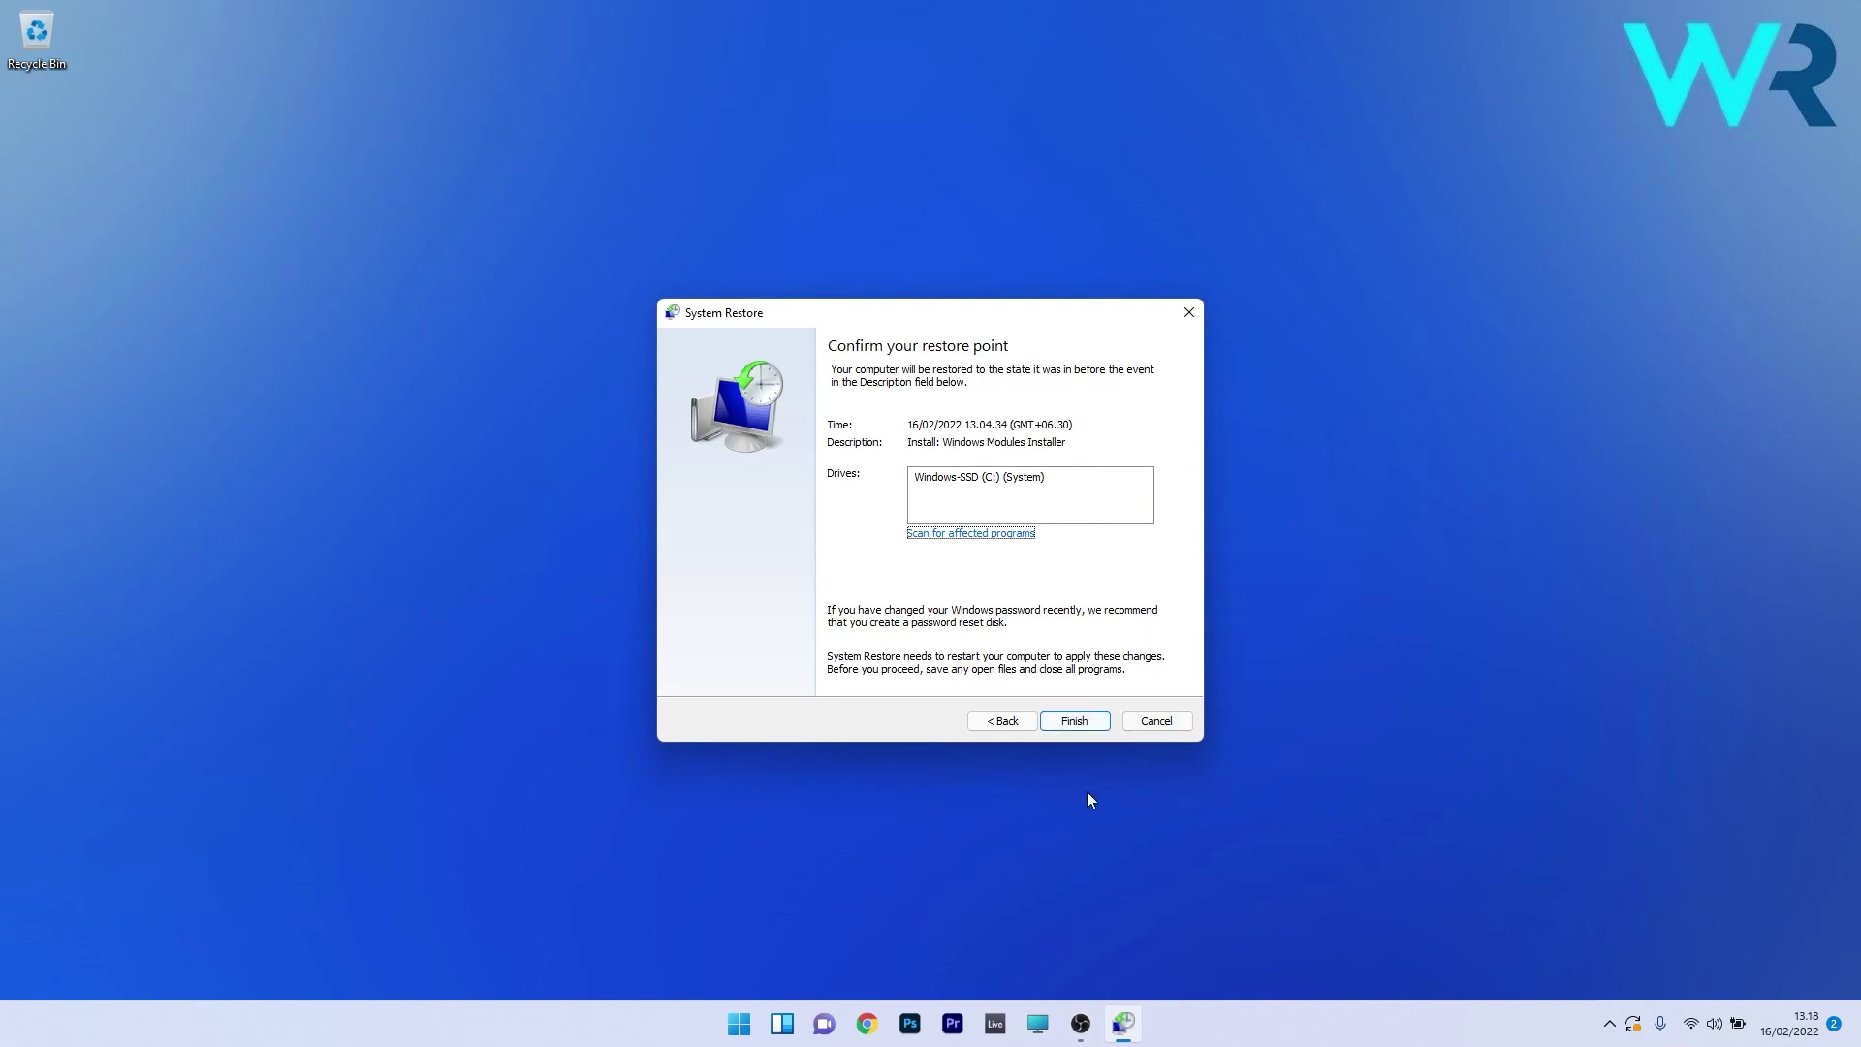
pyautogui.click(1154, 719)
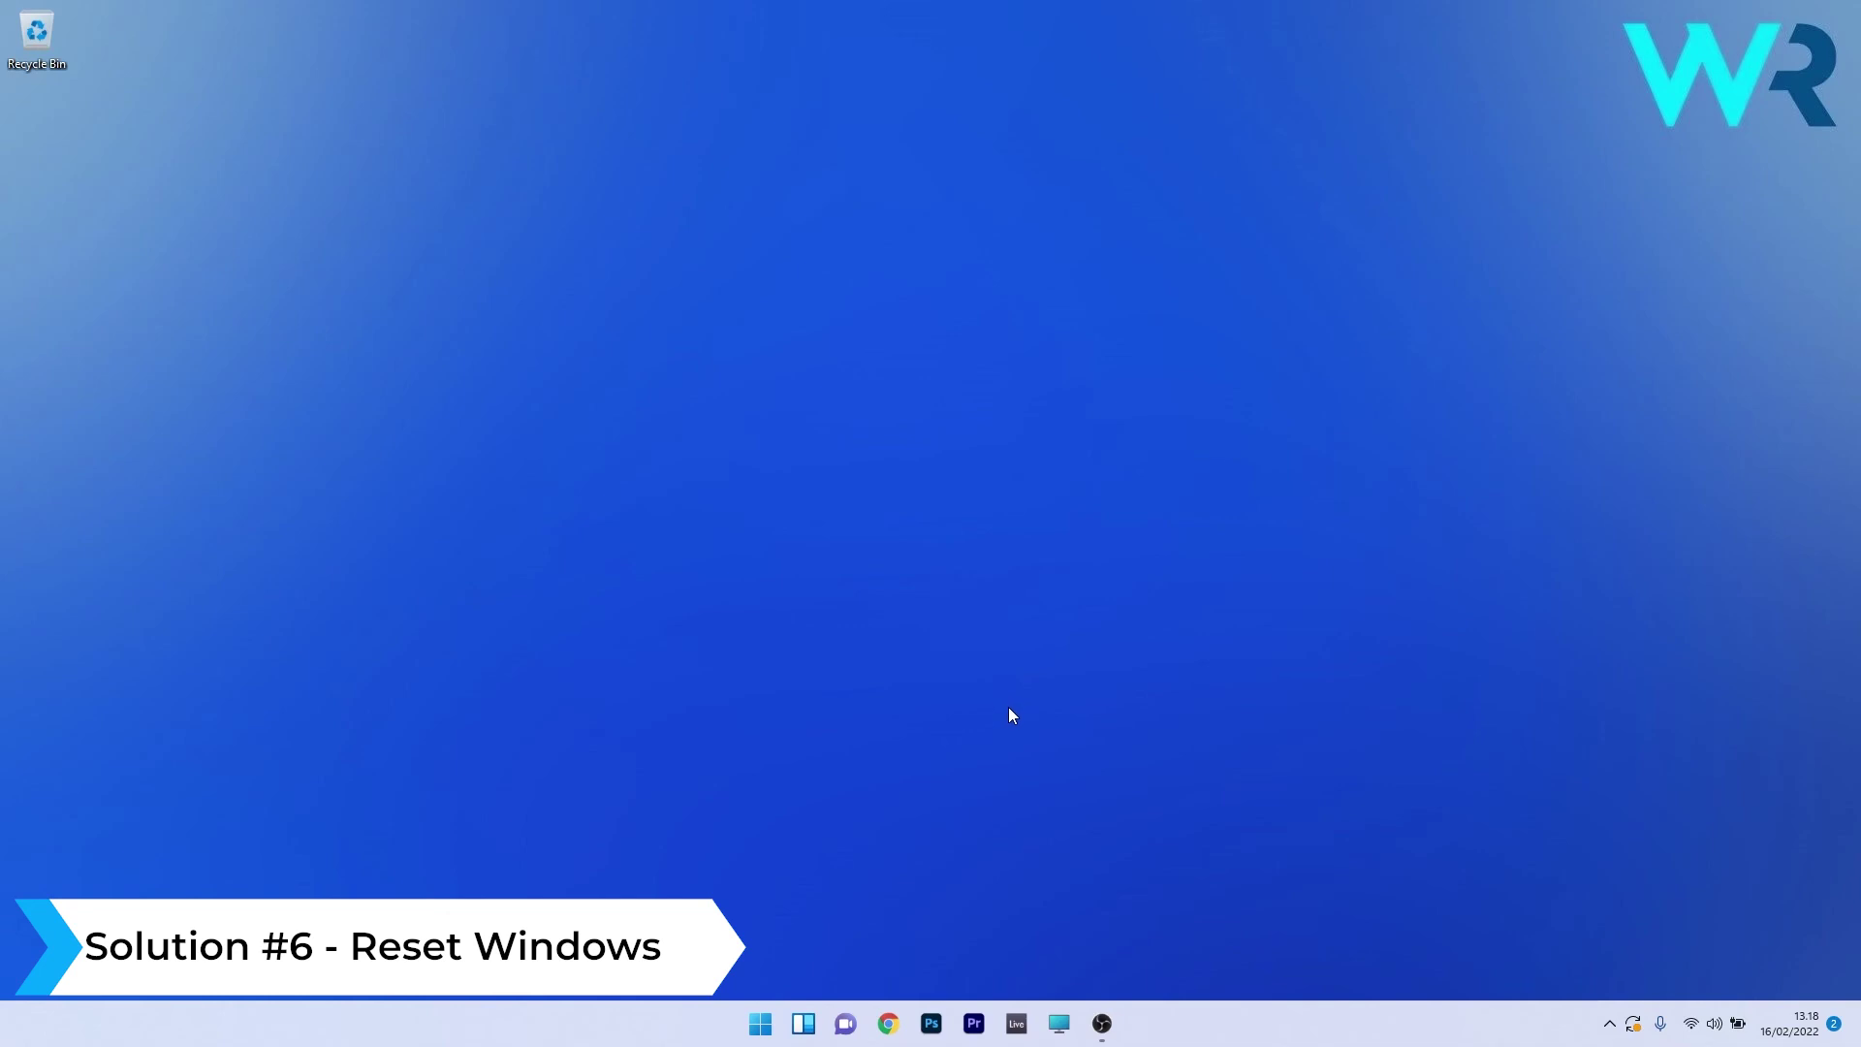
# - Go to System > Recovery in Settings and start Reset PC
pyautogui.click(760, 1024)
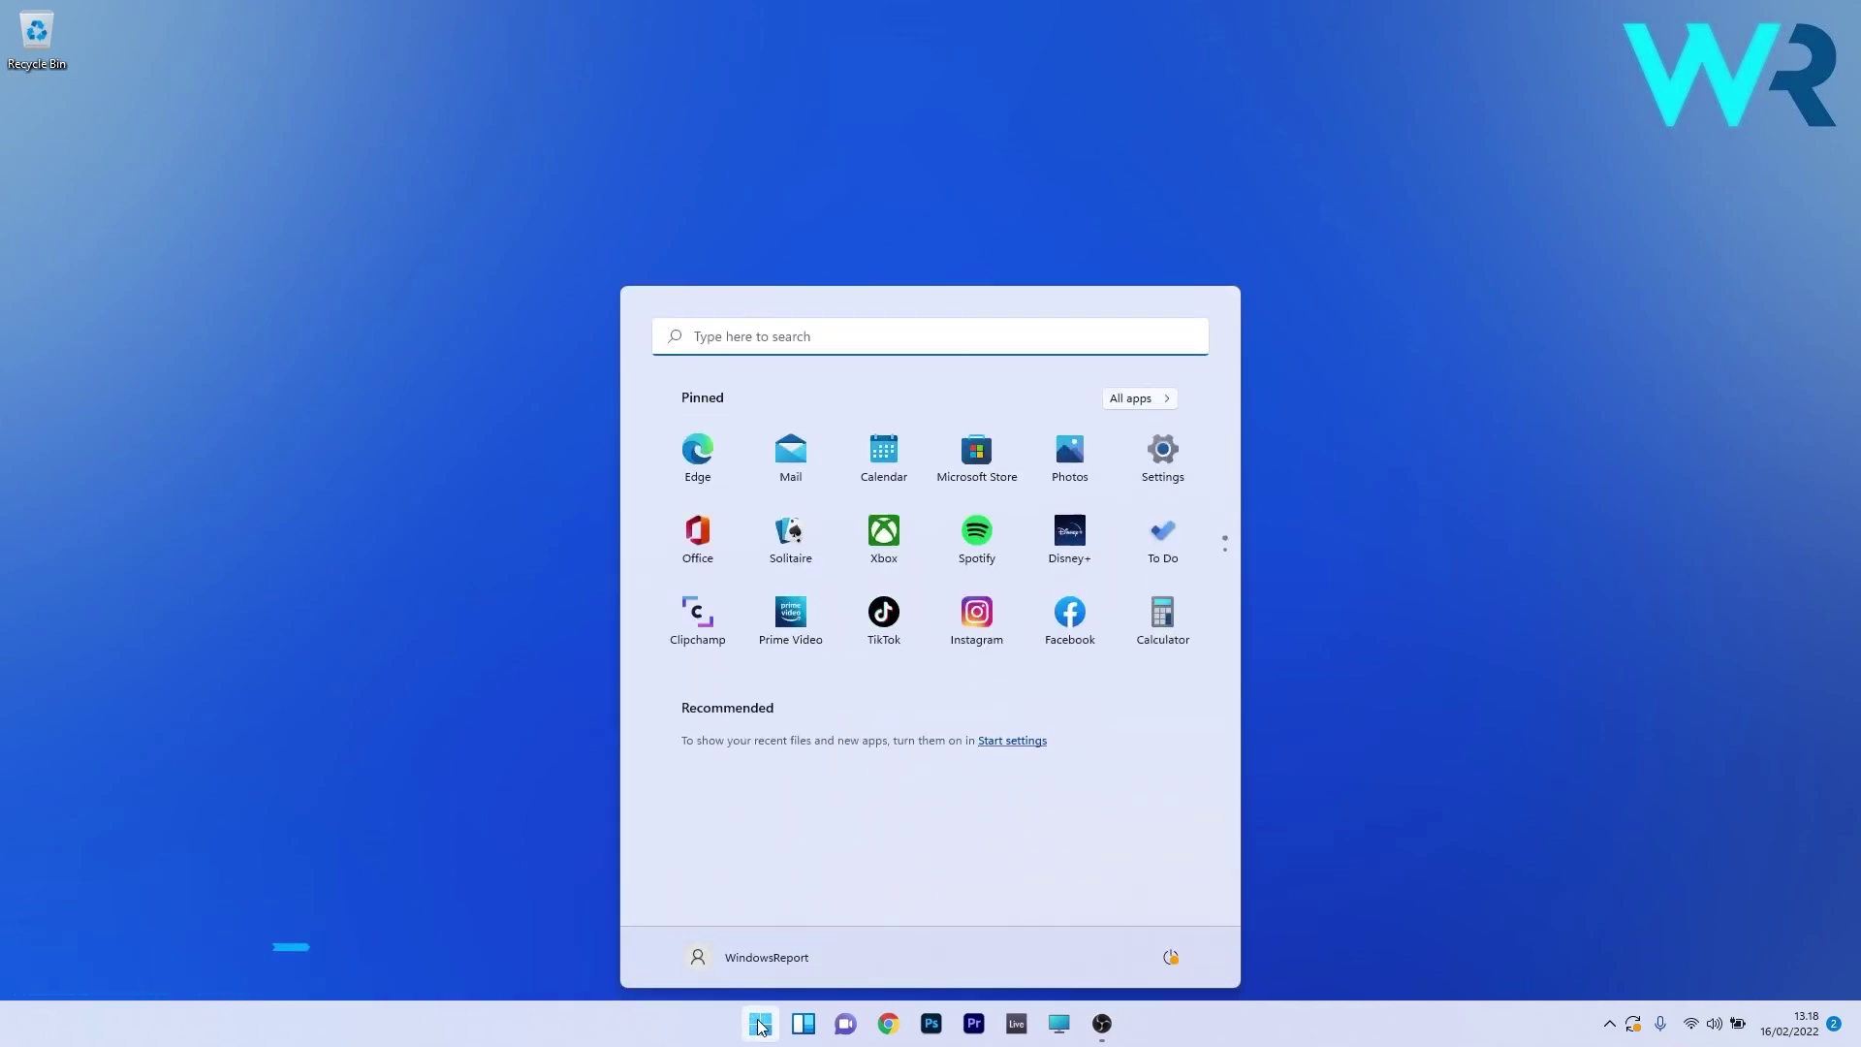
pyautogui.click(1158, 456)
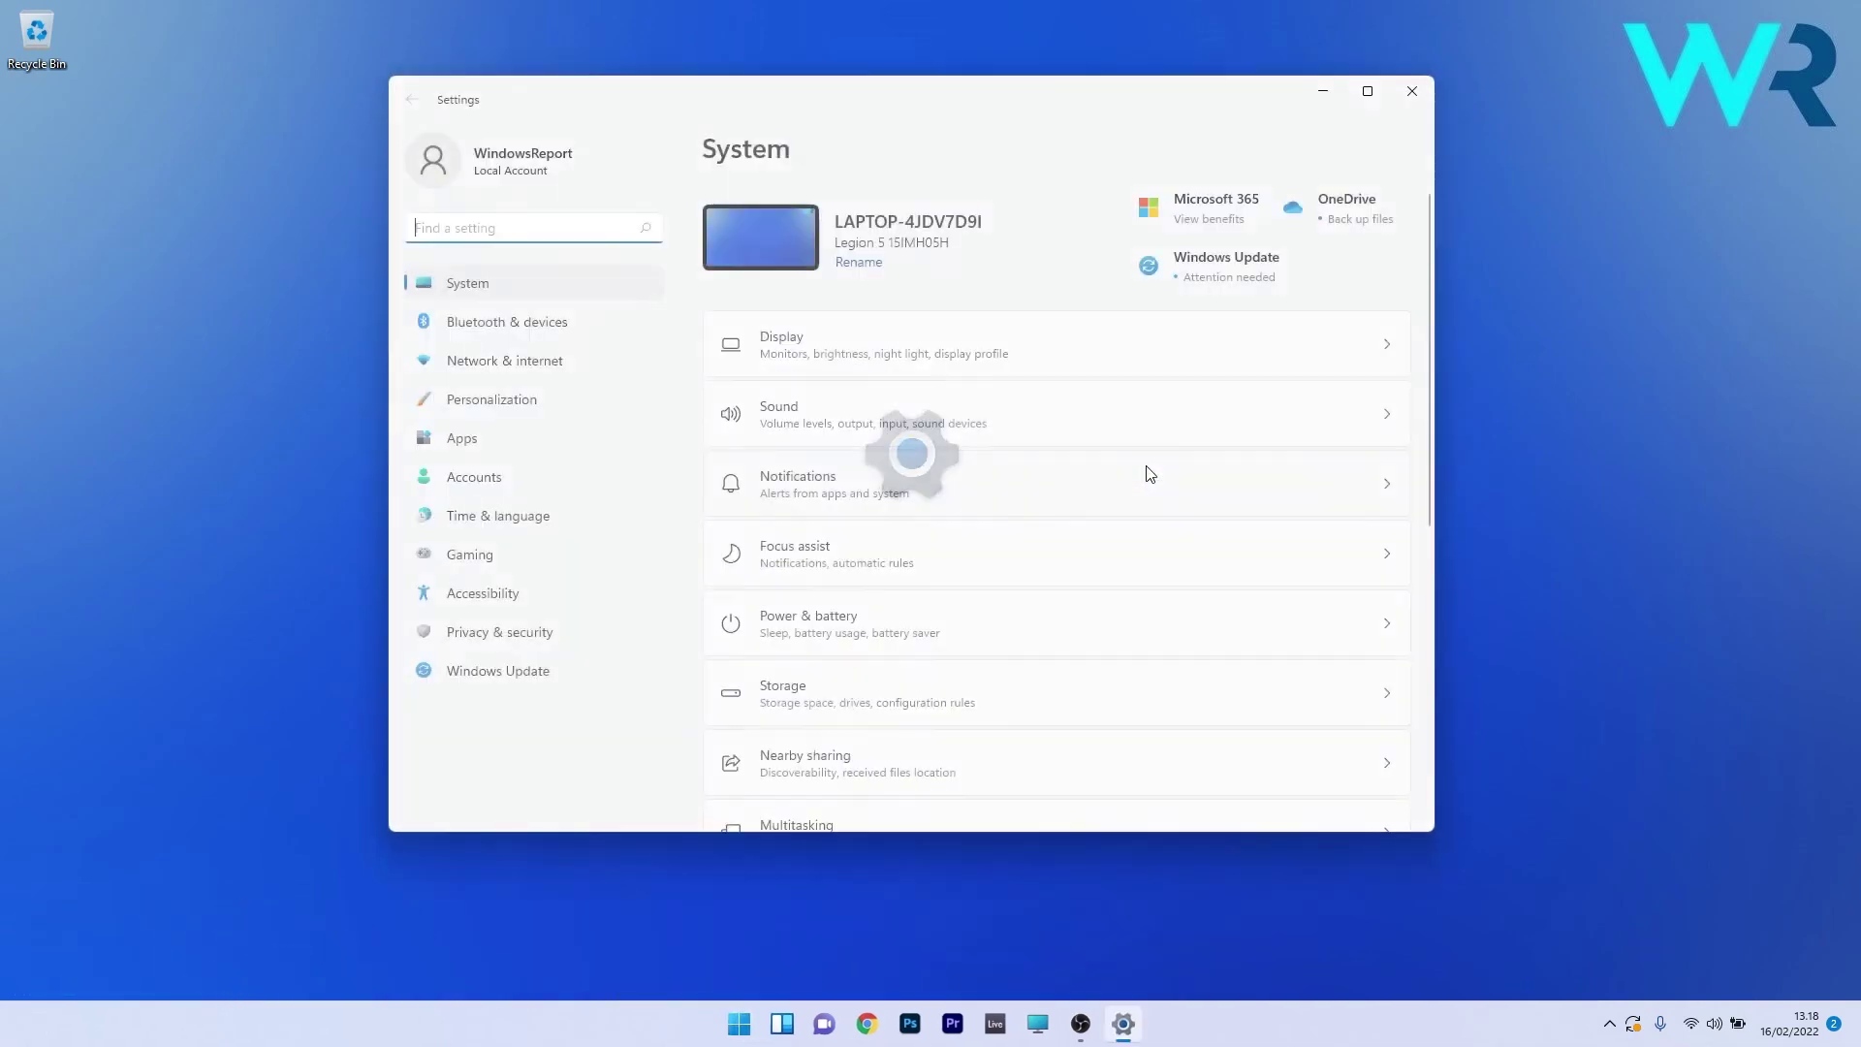
pyautogui.click(485, 279)
pyautogui.scroll(-5, 1067, 565)
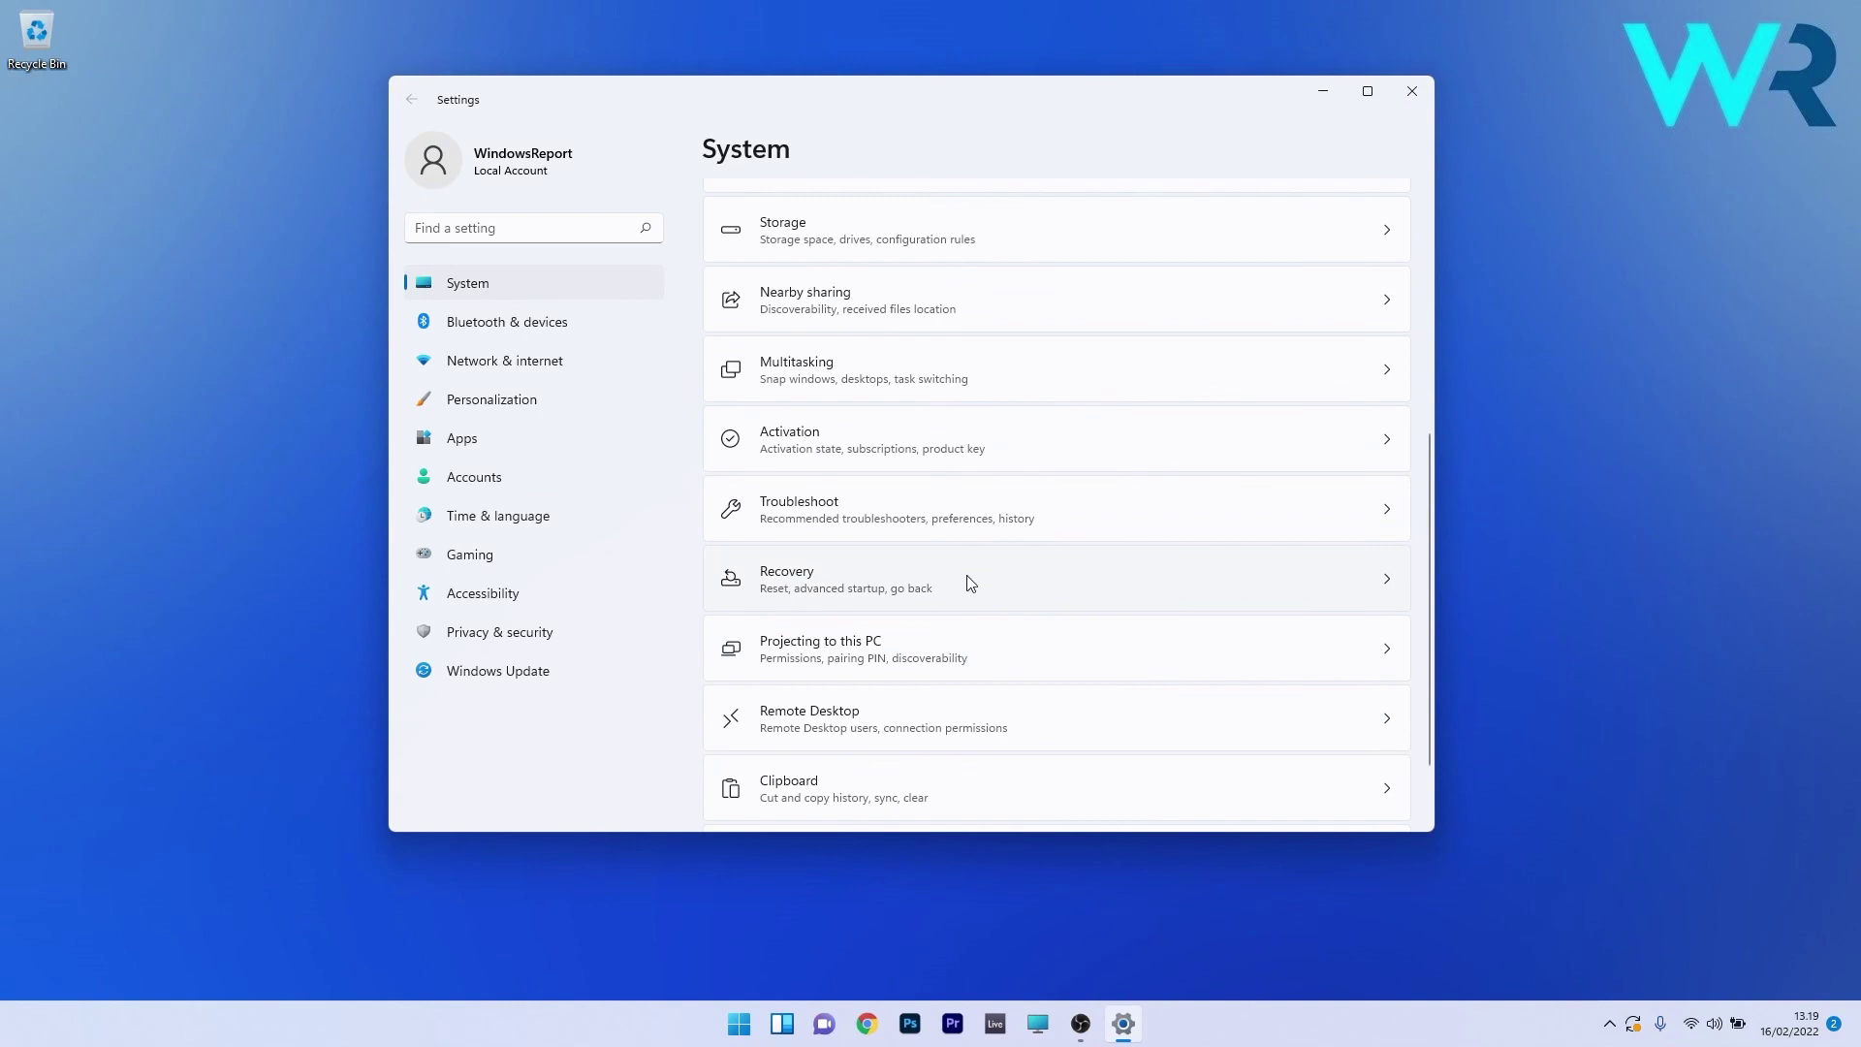
pyautogui.click(1039, 583)
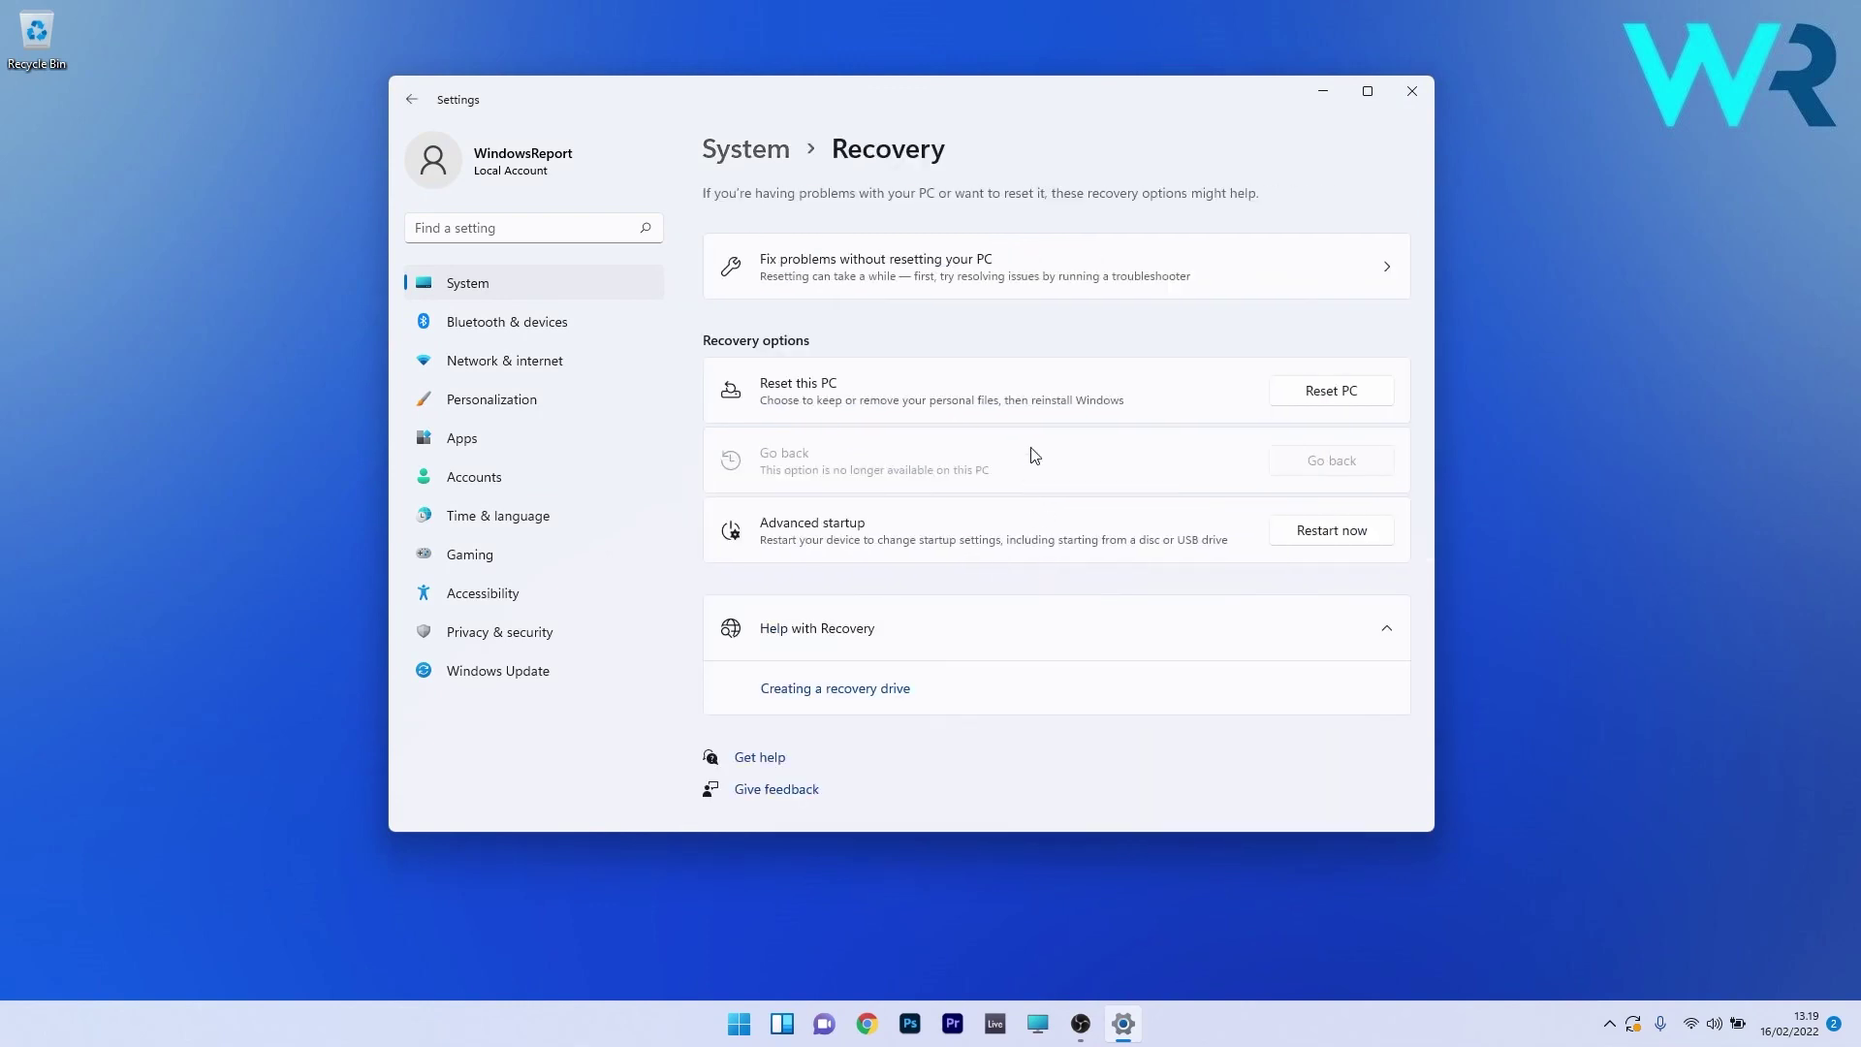
pyautogui.click(1332, 397)
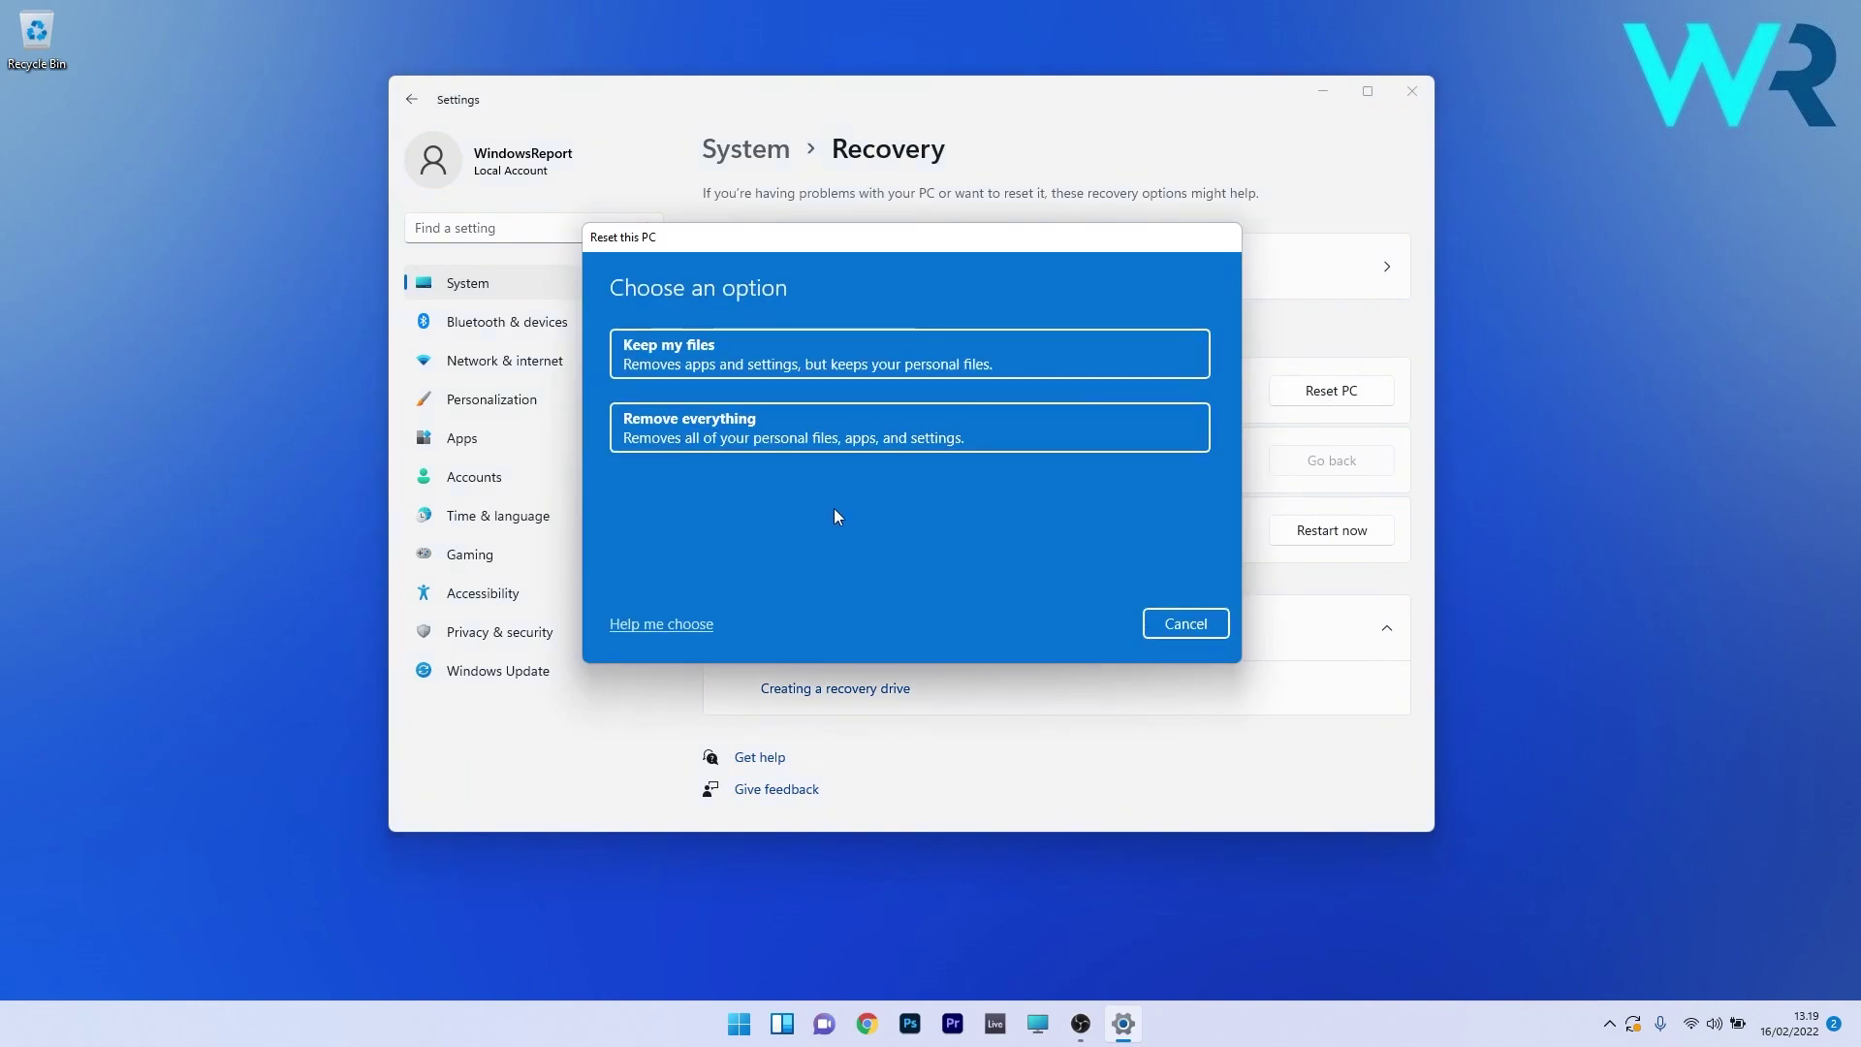